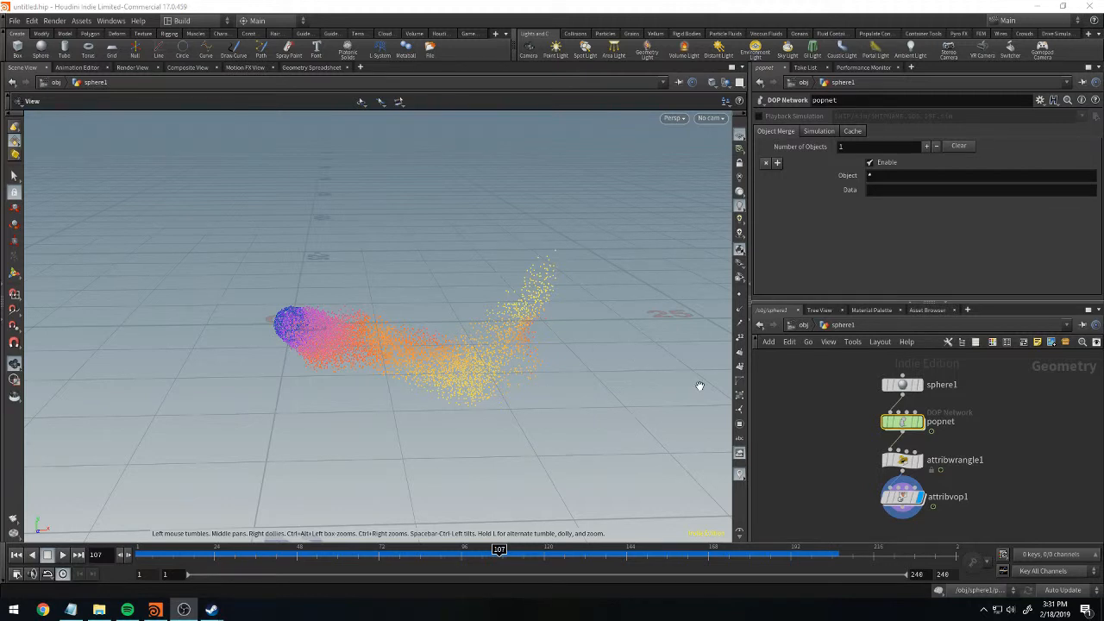
Scrub the timeline to frame 163 and select the attribvop1 node to show its colour ramp.
mouse_move(498, 550)
mouse_down()
mouse_move(215, 552)
mouse_move(811, 552)
mouse_move(458, 552)
mouse_move(719, 551)
mouse_up()
drag(226, 555, 691, 553)
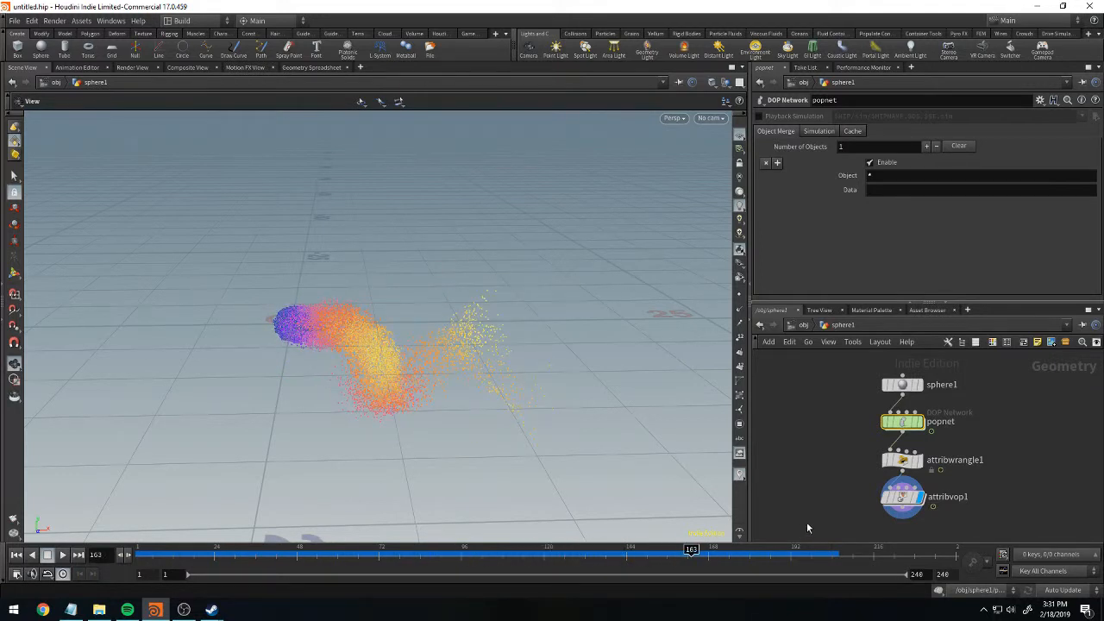
click(902, 497)
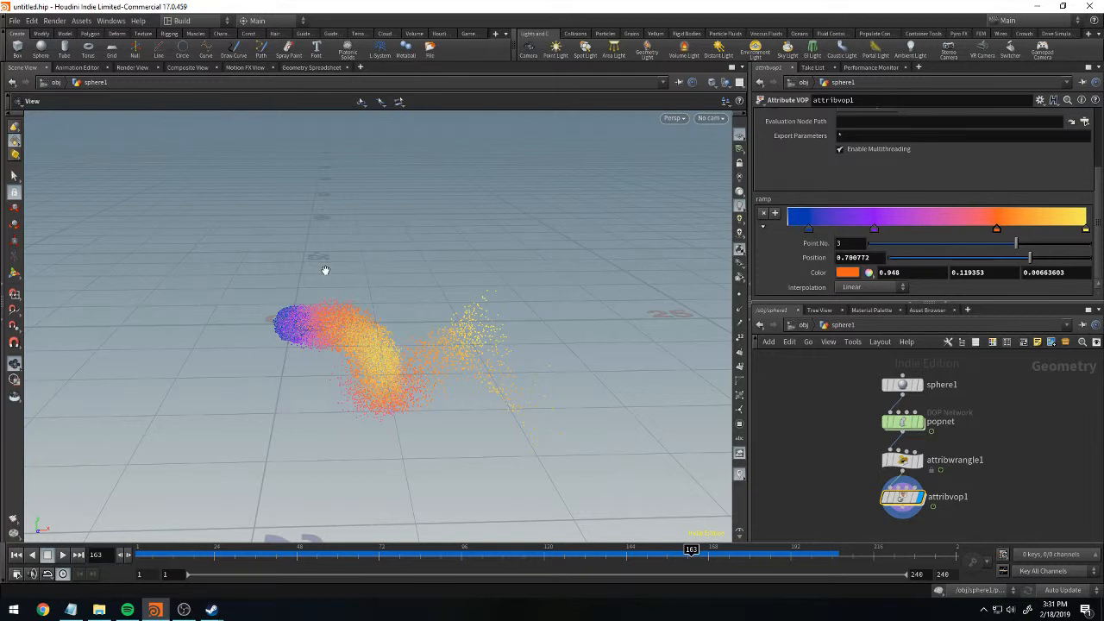
Render the particles at the current frame in the render view and compare the result with the scene view.
click(147, 68)
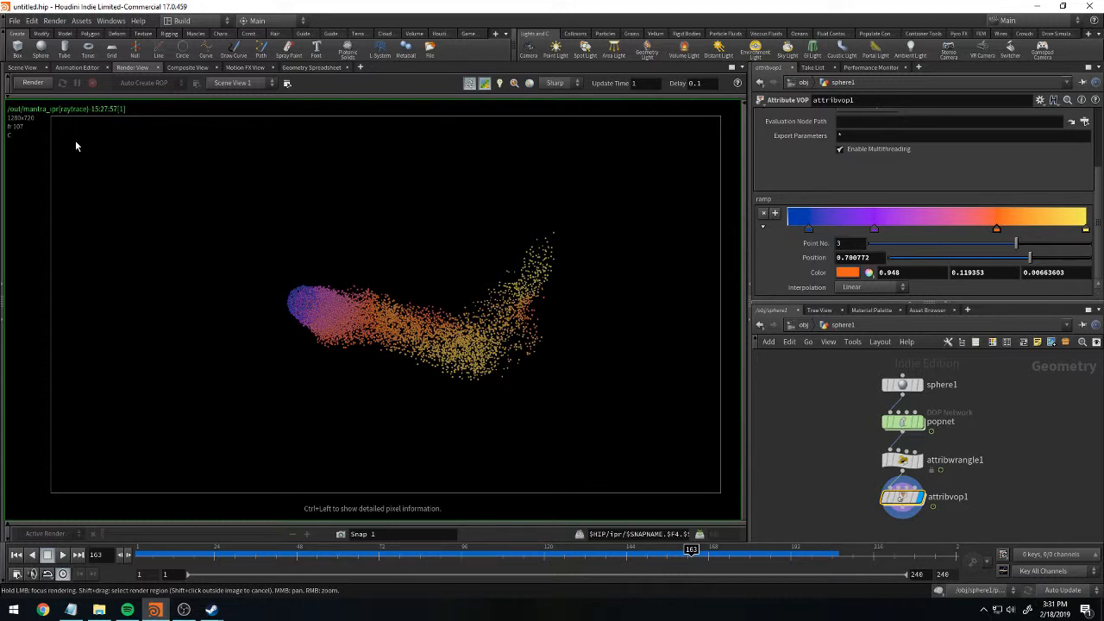
click(33, 83)
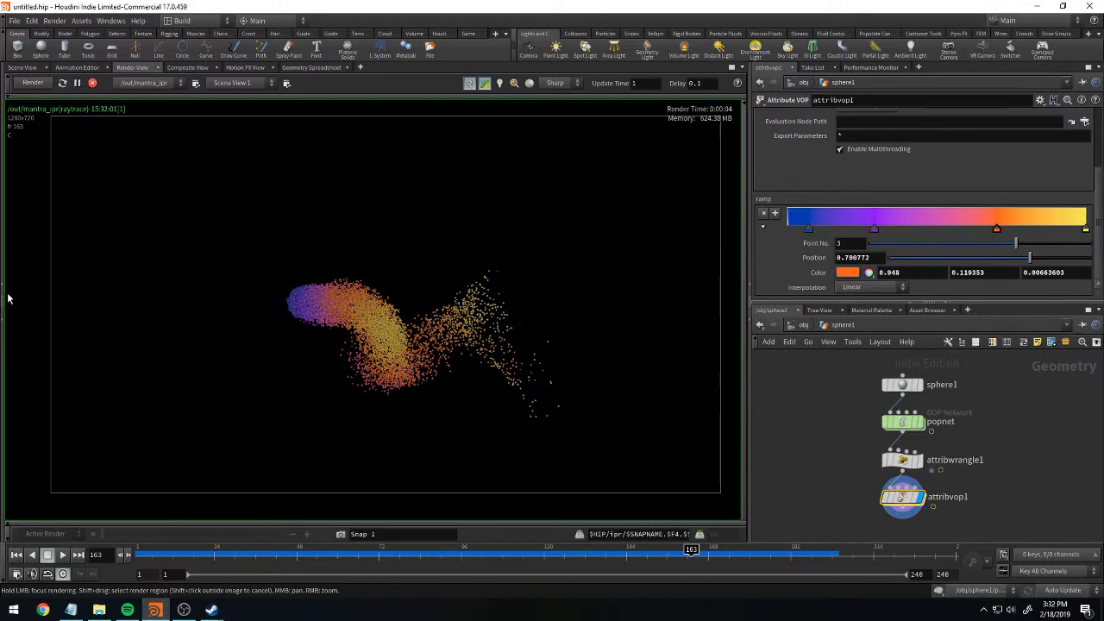
click(22, 67)
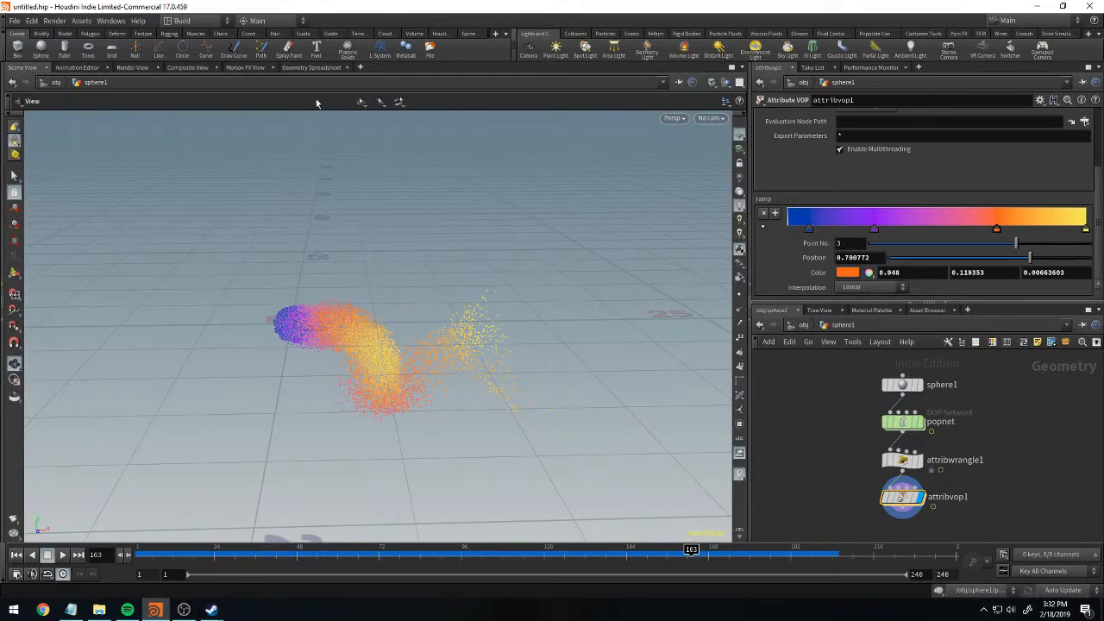
click(133, 68)
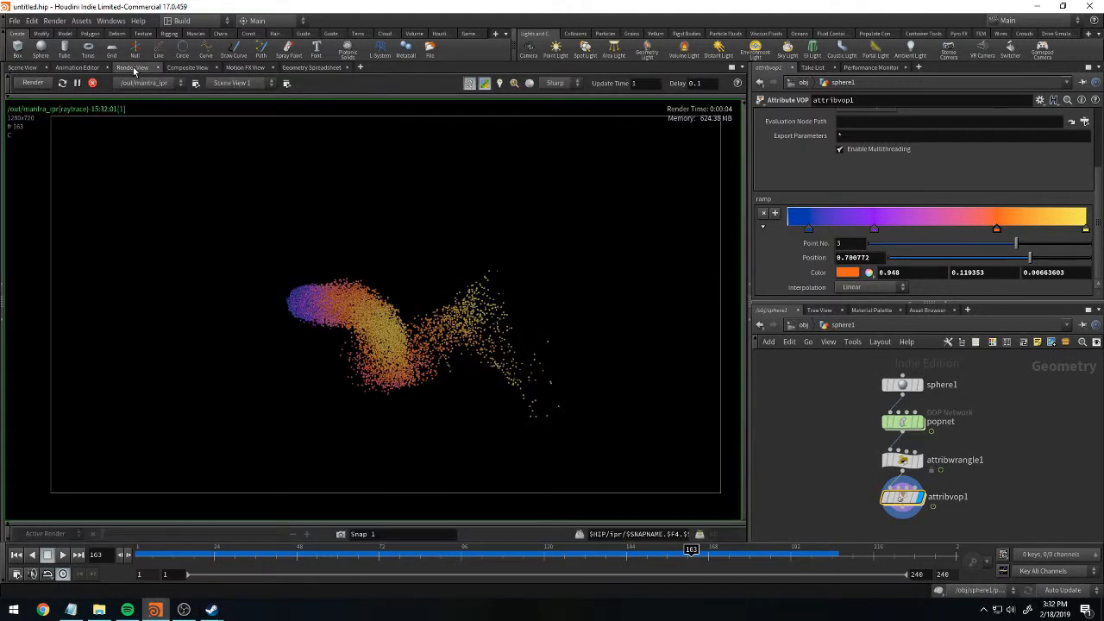
Open the out network from the object level and reposition the mantra_ipr node there.
click(802, 325)
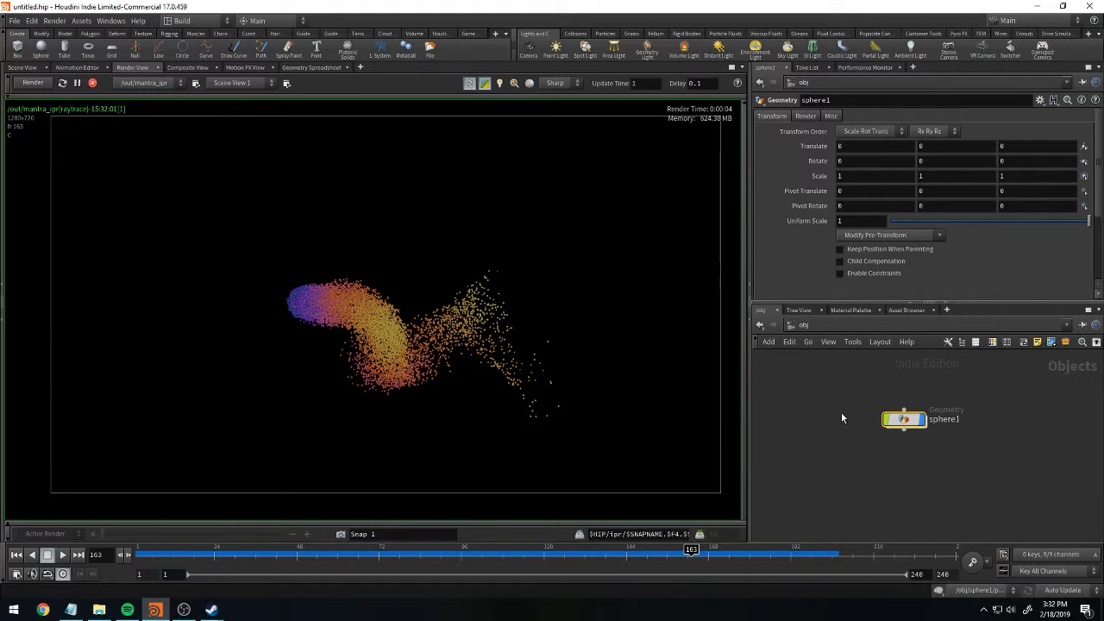
click(843, 326)
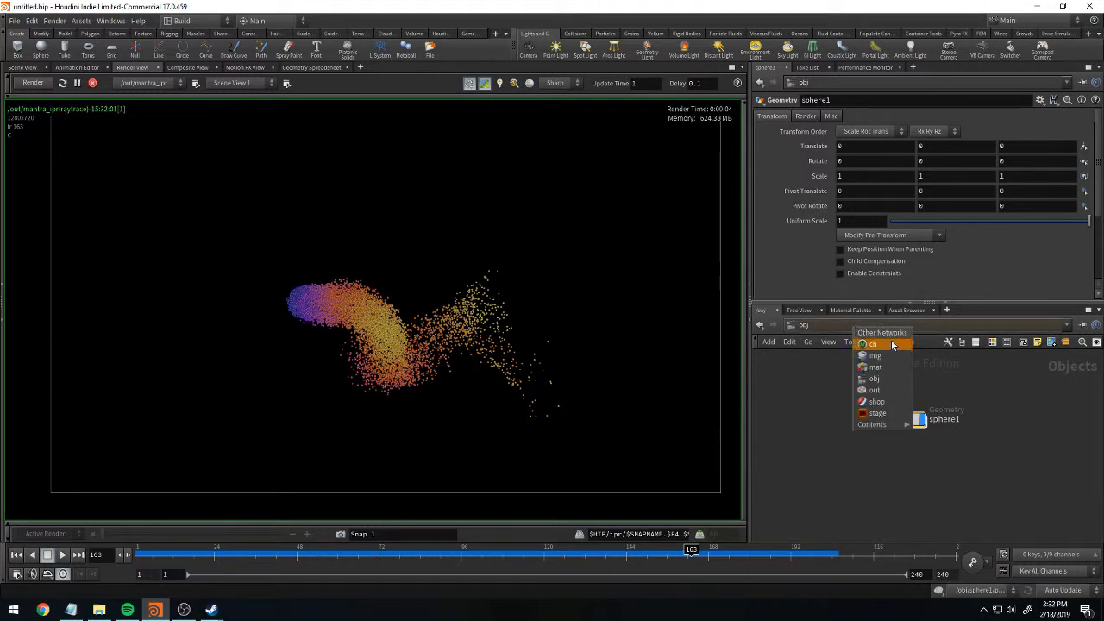
click(896, 392)
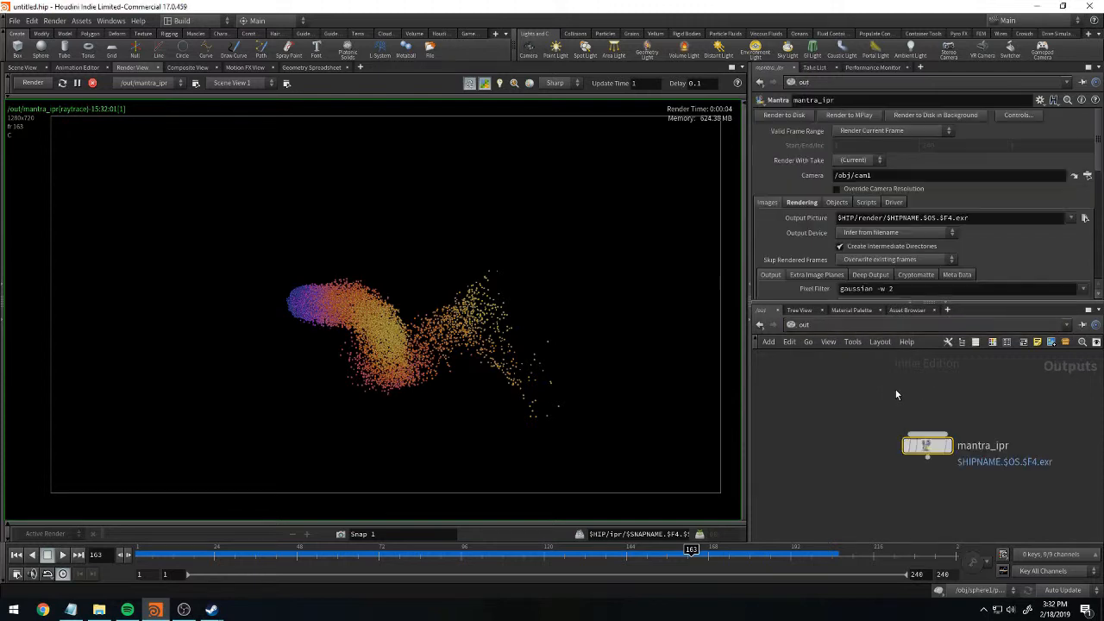
drag(933, 450, 909, 414)
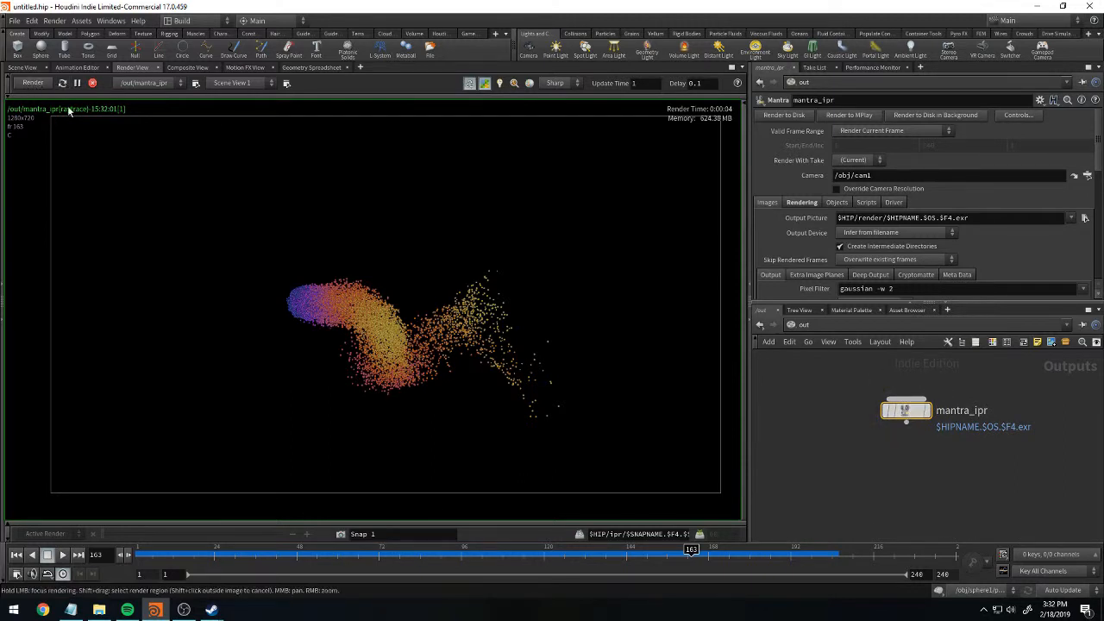
drag(906, 409, 920, 404)
click(919, 404)
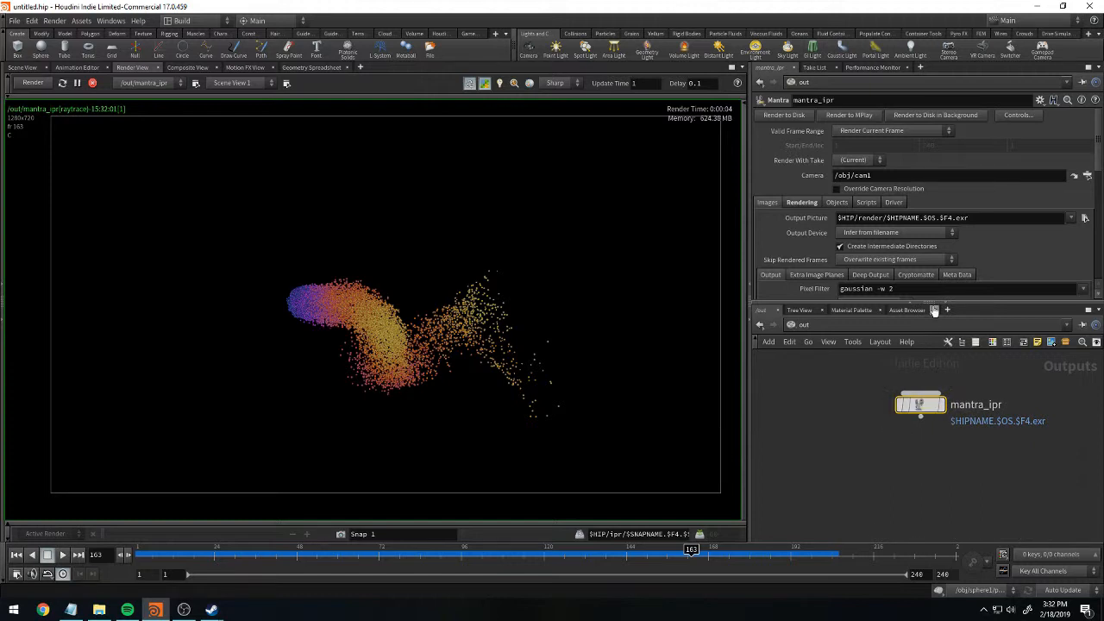
Add a Mantra render node to the out network beside mantra_ipr.
key(Tab)
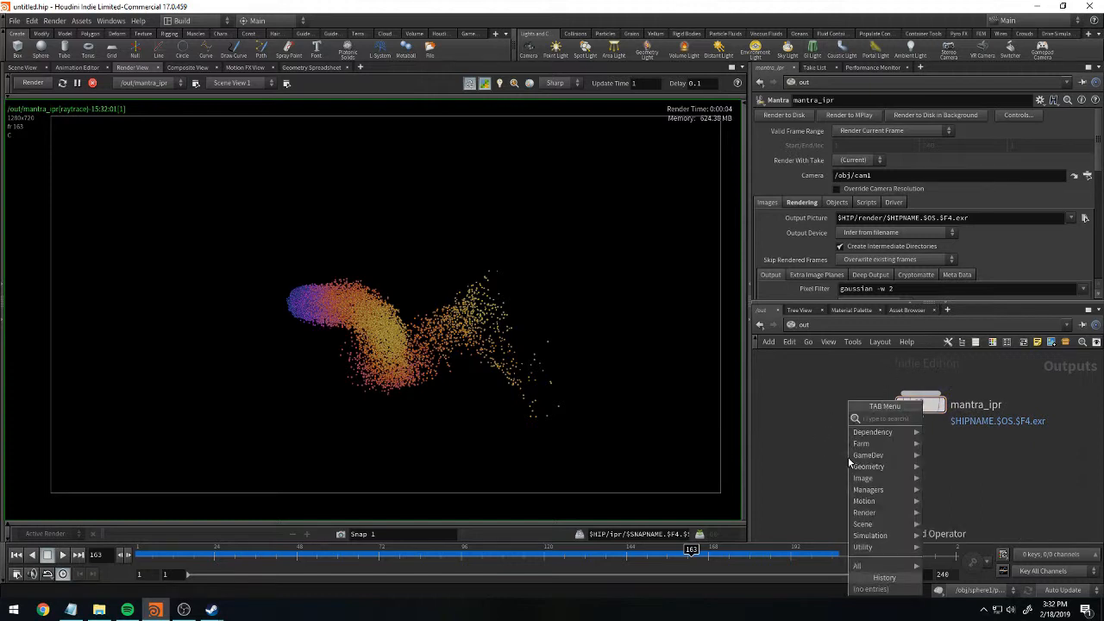
text(mantra)
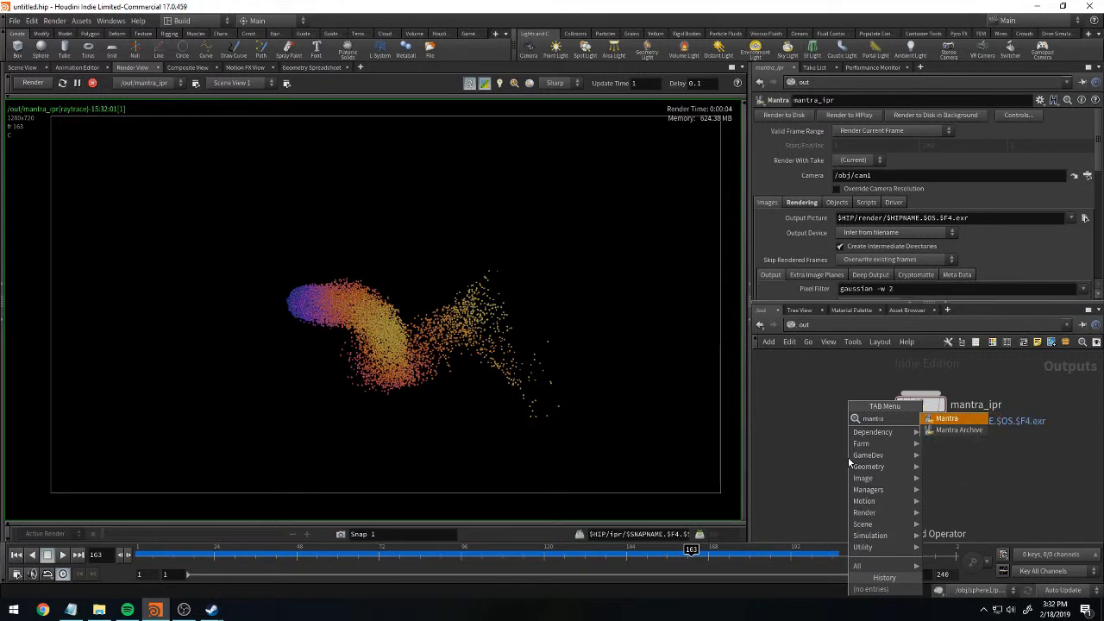
key(Return)
click(821, 401)
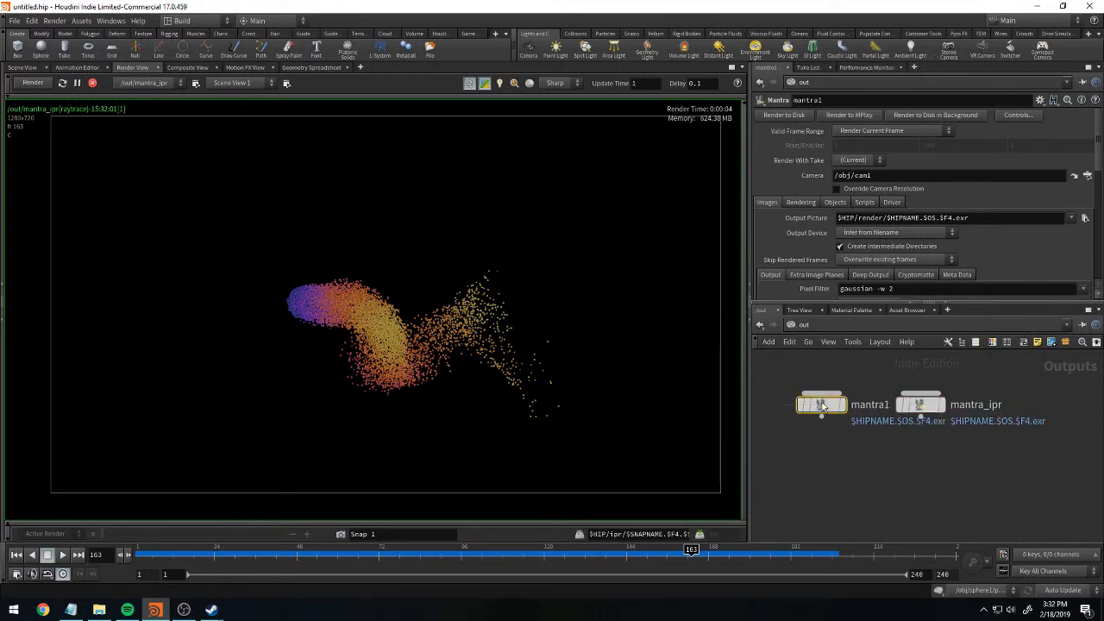
Show the Rendering settings of mantra1 and space the two Mantra nodes further apart.
scroll(887, 256, down, 5)
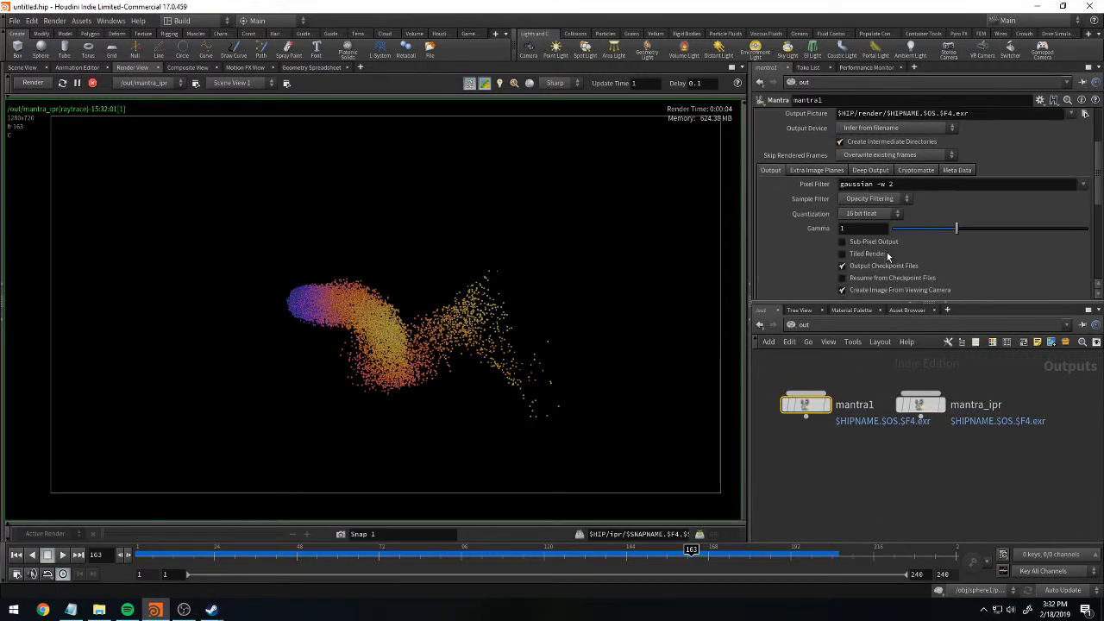
scroll(887, 252, up, 3)
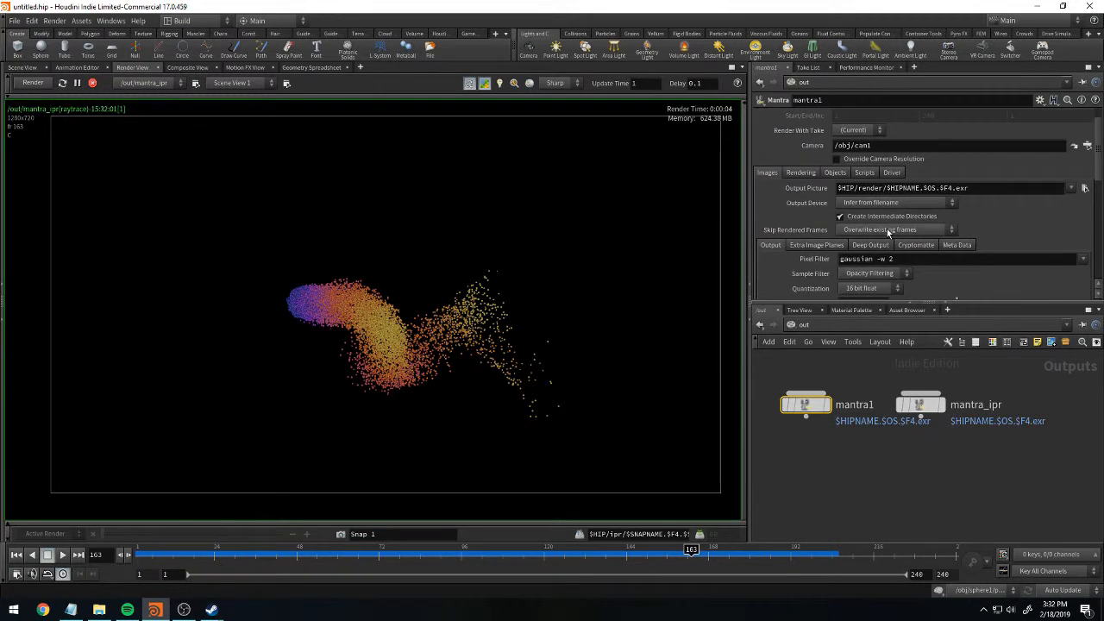
click(799, 174)
mouse_move(1100, 168)
mouse_down()
mouse_move(1099, 220)
mouse_move(1097, 171)
mouse_up()
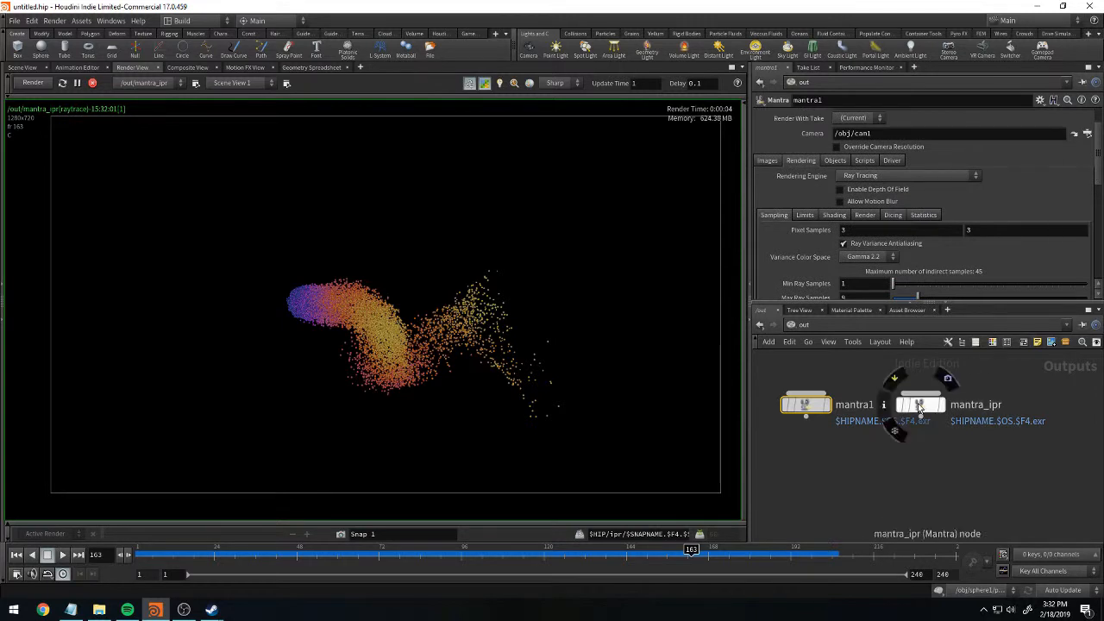
drag(923, 407, 1003, 407)
drag(809, 410, 836, 411)
mouse_move(837, 411)
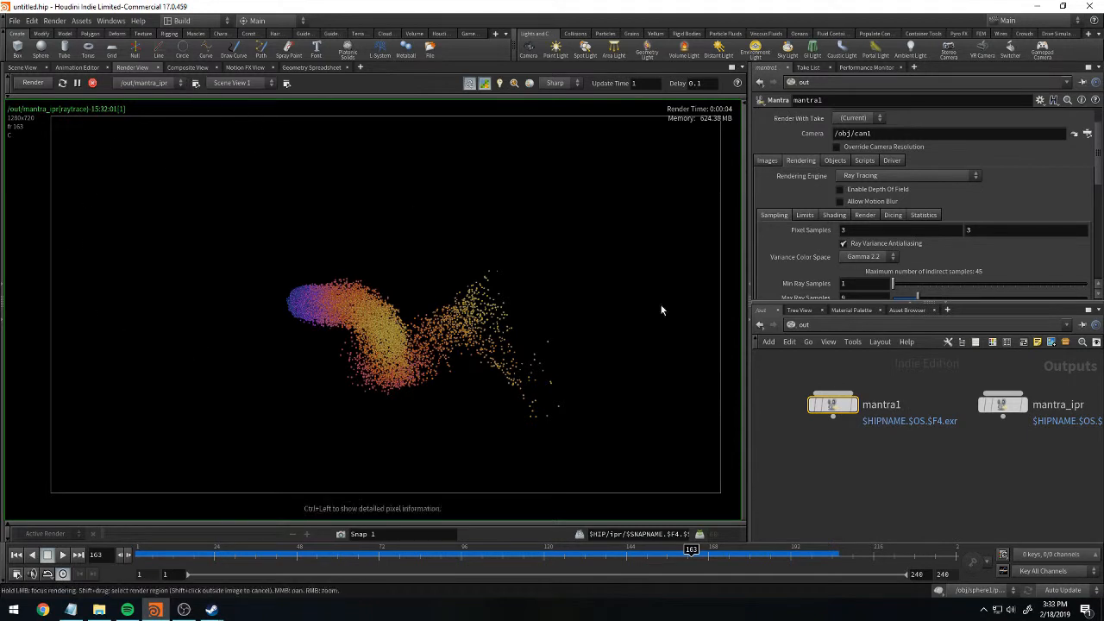
Set the render view to use /out/mantra1 as its render node.
click(158, 82)
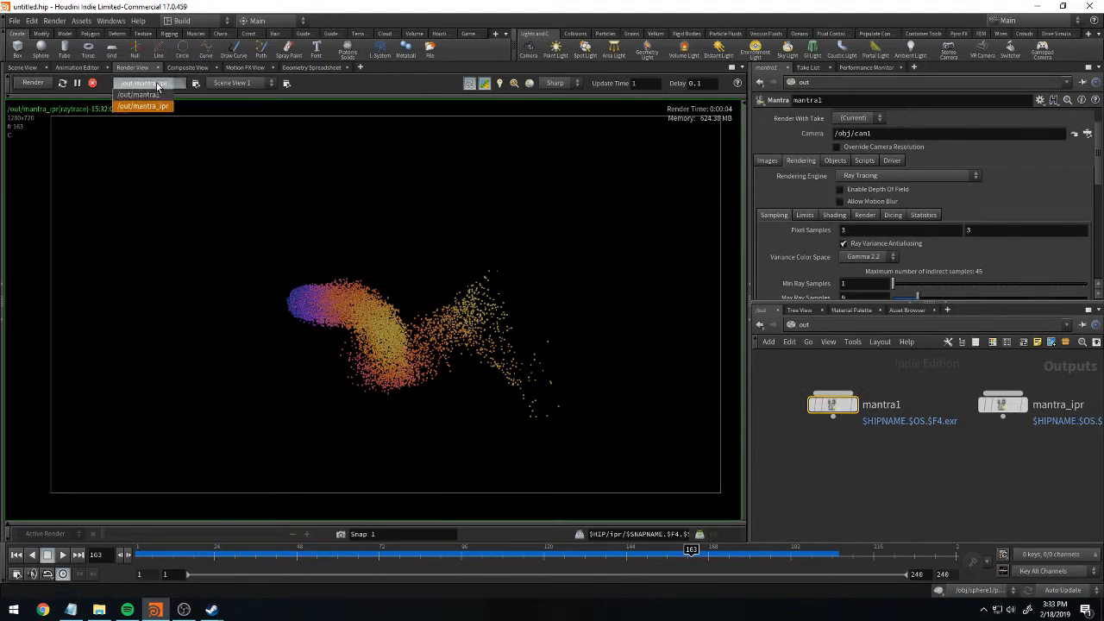
click(161, 97)
click(167, 85)
click(166, 106)
click(167, 82)
click(167, 95)
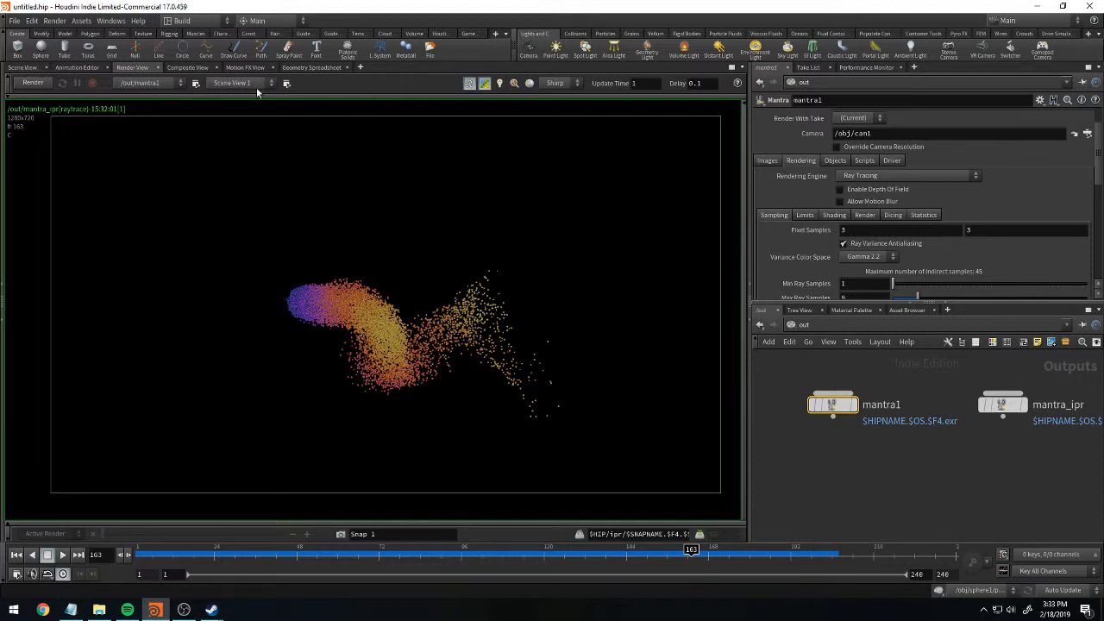
Return to the scene view at object level and place a Camera node below sphere1.
click(24, 68)
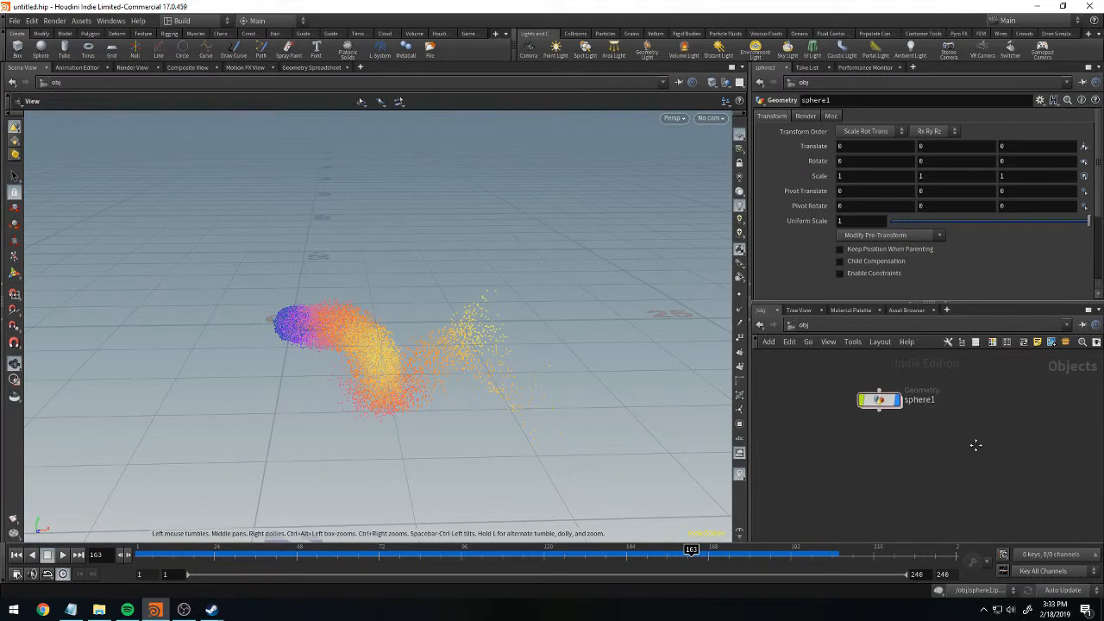
key(Tab)
text(camera)
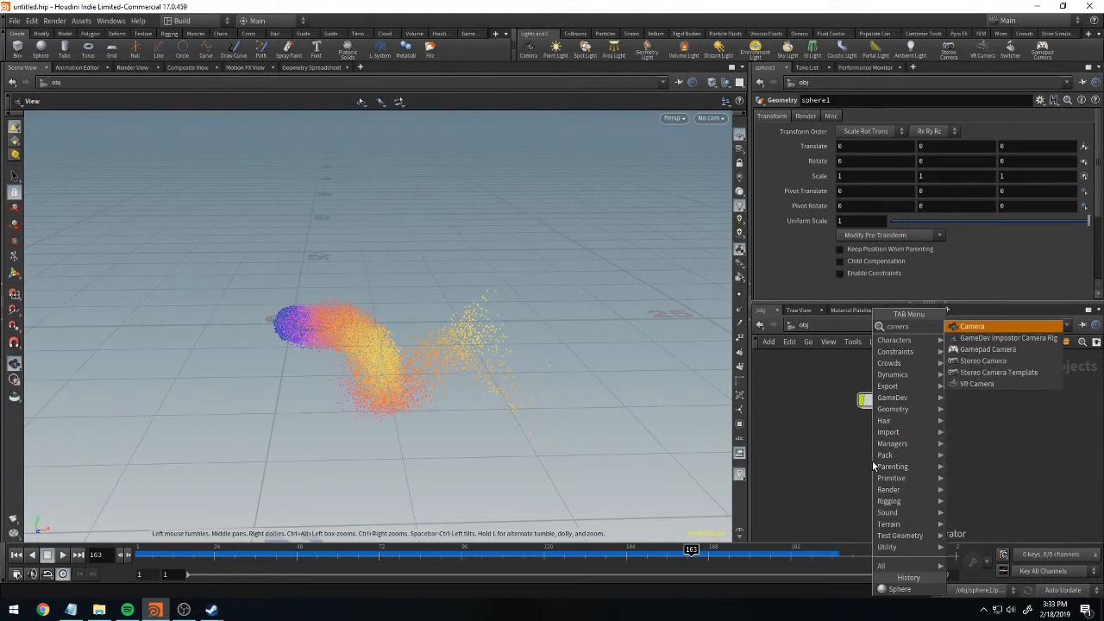
key(Return)
click(879, 450)
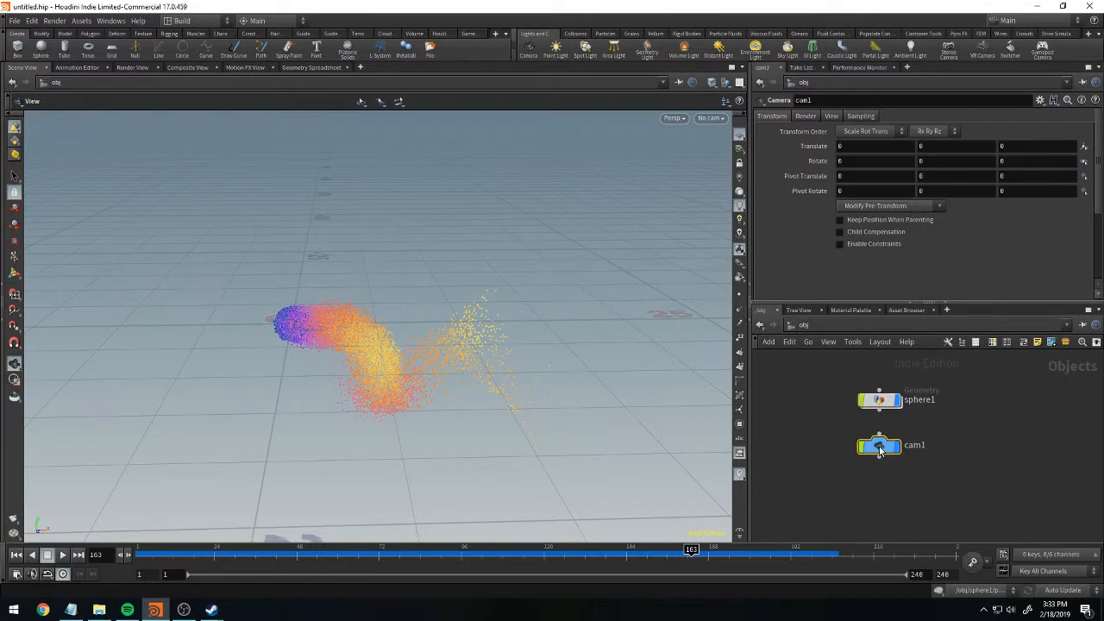
Look through cam1 in the viewport.
click(708, 118)
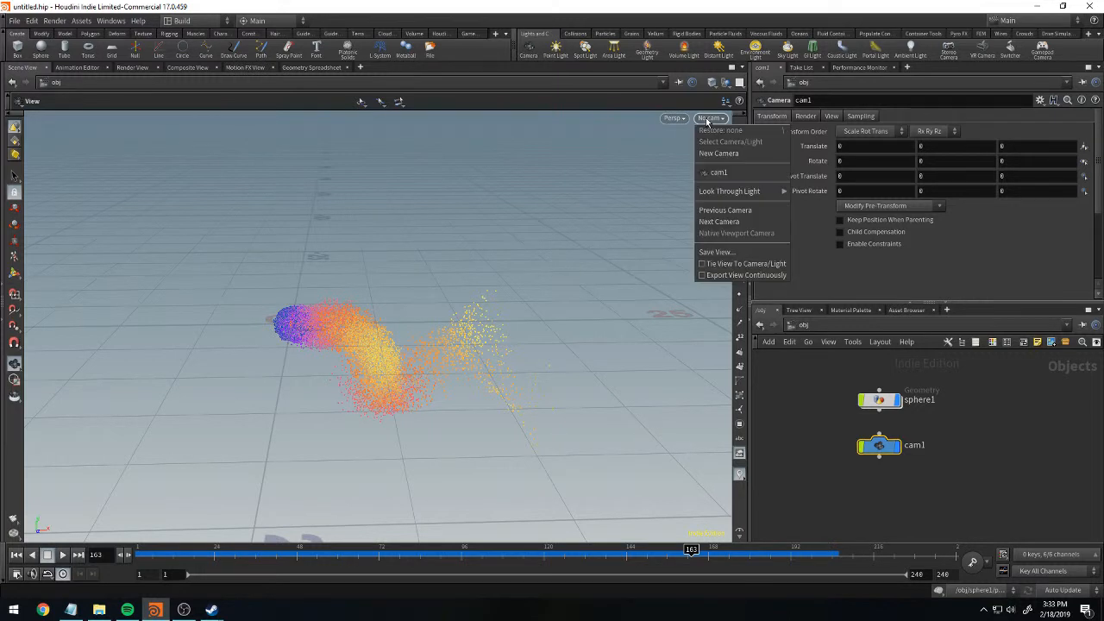
click(666, 155)
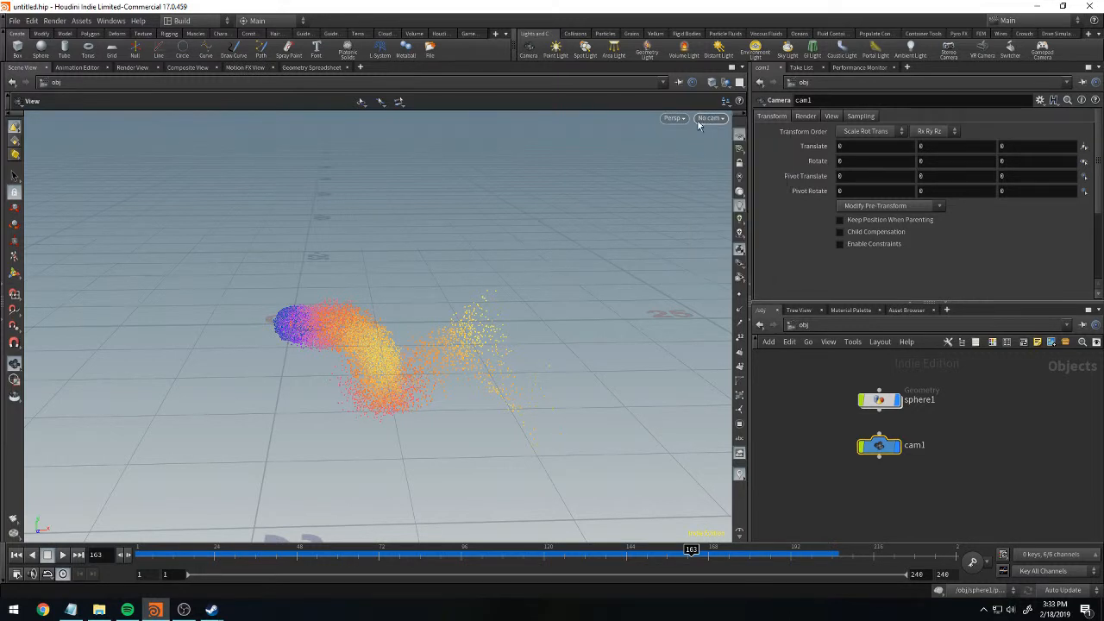
click(714, 119)
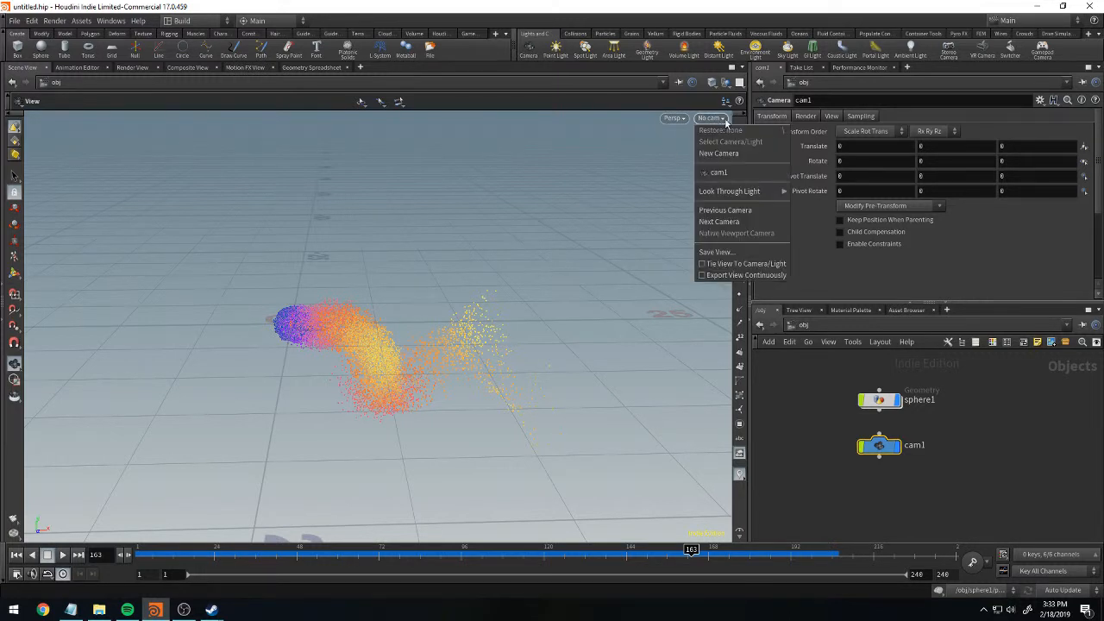
click(732, 174)
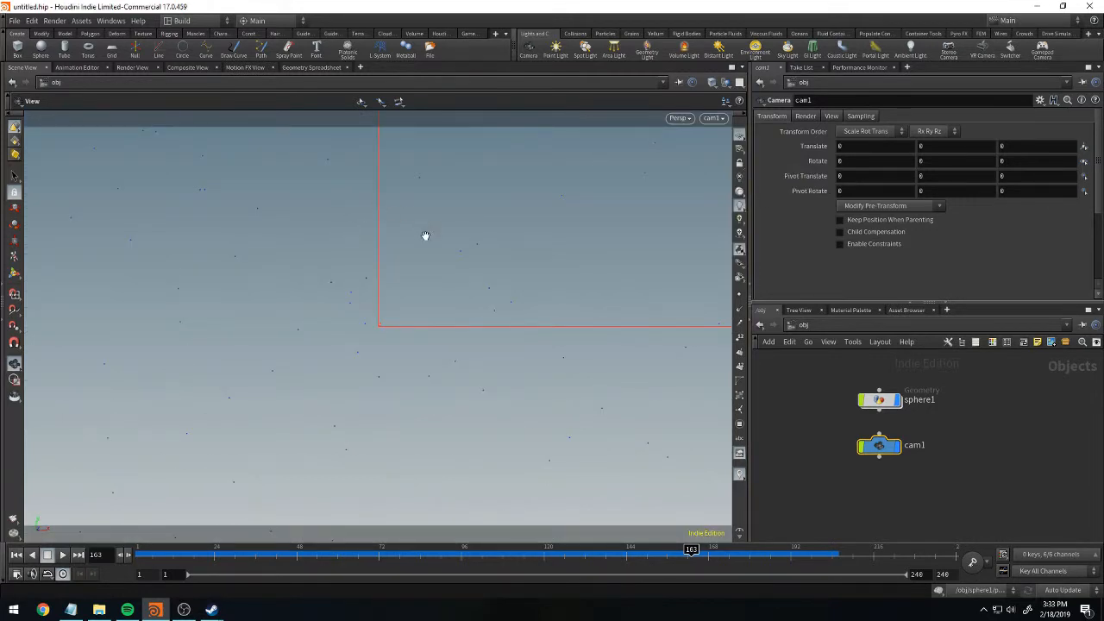
Lock cam1 to the view, frame the particle stream from about (-27, 15.3, -21.3), and unlock the camera.
click(740, 163)
scroll(567, 291, down, 10)
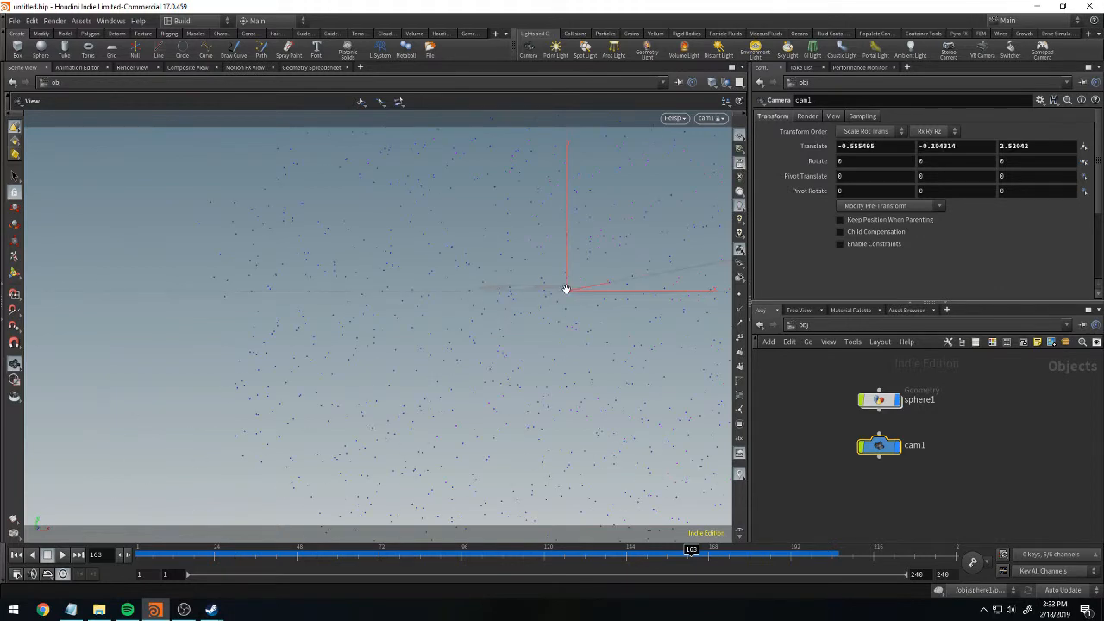
scroll(586, 267, down, 6)
mouse_move(588, 270)
mouse_down()
mouse_move(661, 318)
mouse_move(634, 266)
mouse_move(550, 328)
mouse_move(606, 337)
mouse_move(607, 299)
mouse_move(591, 277)
mouse_up()
middle_drag(591, 276, 516, 260)
mouse_move(516, 260)
mouse_down()
mouse_move(508, 288)
mouse_move(500, 256)
mouse_move(517, 246)
mouse_up()
click(740, 164)
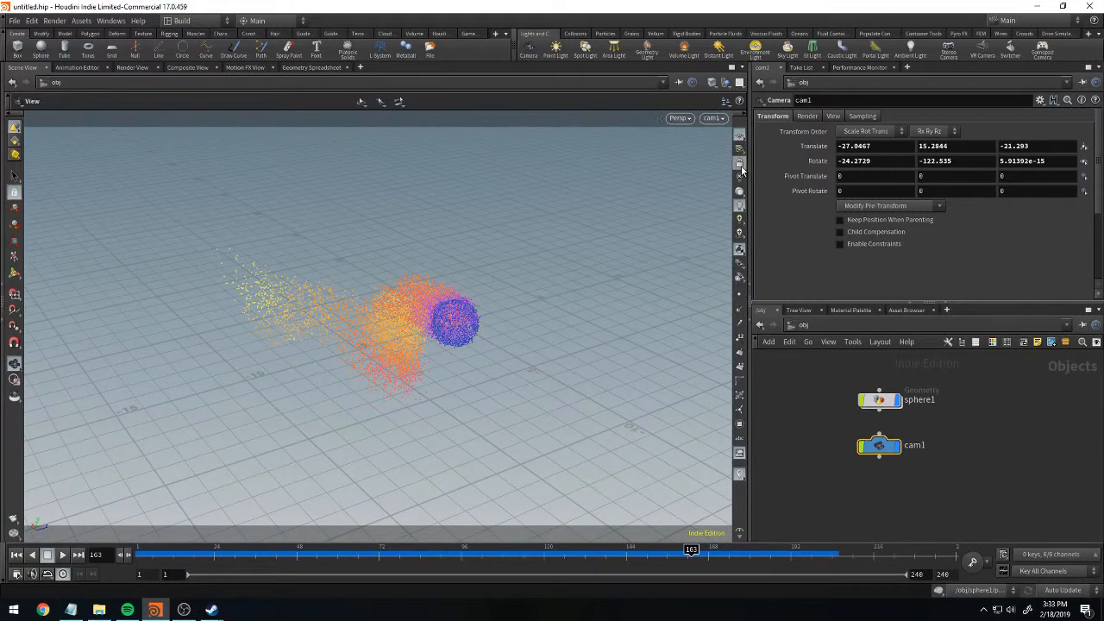
Leave the camera view, set cam1's Y translation to 14.9844 and Y rotation to -122.335, and view the camera from outside.
scroll(657, 211, down, 1)
scroll(657, 212, down, 3)
scroll(657, 211, up, 2)
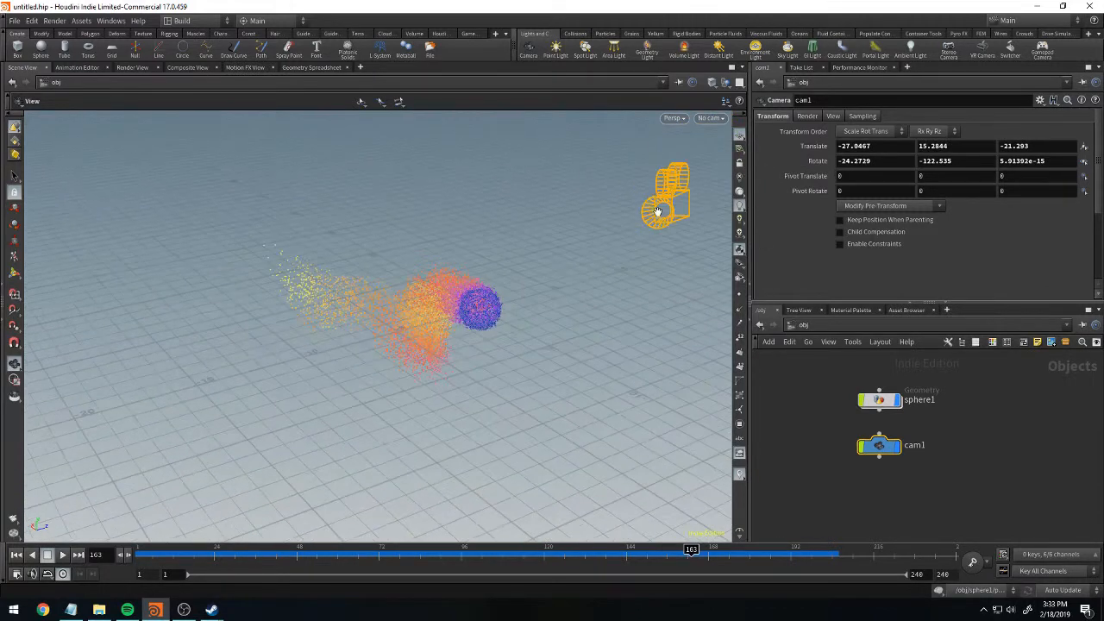
mouse_move(466, 338)
mouse_down()
mouse_move(538, 316)
mouse_move(498, 288)
mouse_move(316, 340)
mouse_move(397, 363)
mouse_move(450, 331)
mouse_move(658, 316)
mouse_move(661, 301)
mouse_move(354, 311)
mouse_move(496, 280)
mouse_move(517, 291)
mouse_up()
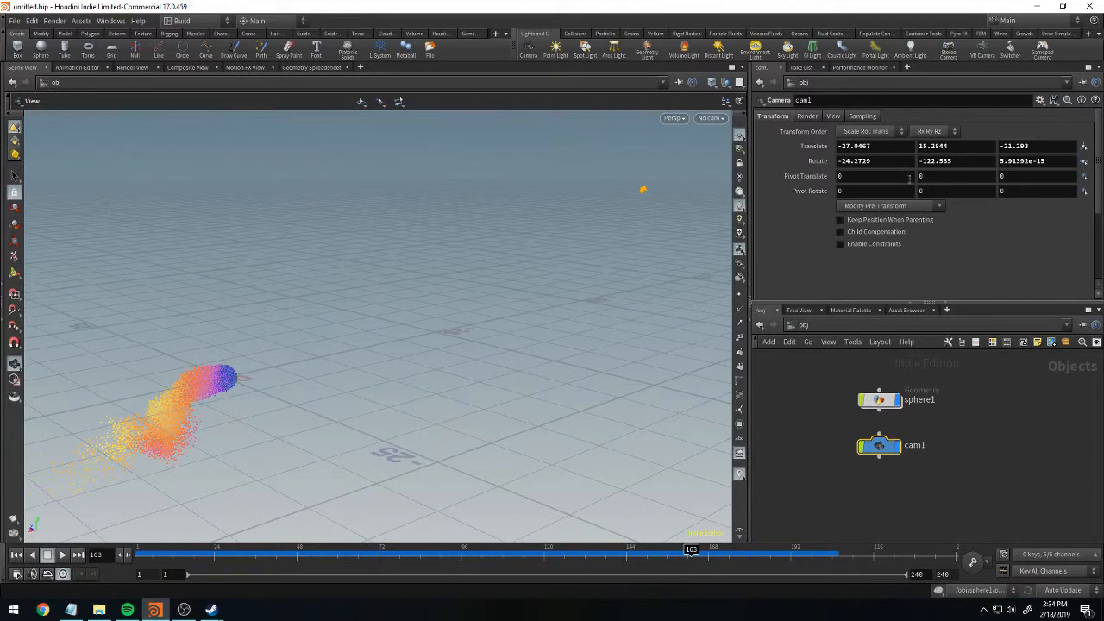
mouse_move(939, 146)
middle_down()
mouse_move(1021, 148)
mouse_move(914, 155)
mouse_move(992, 162)
mouse_move(970, 163)
middle_up()
drag(582, 232, 489, 318)
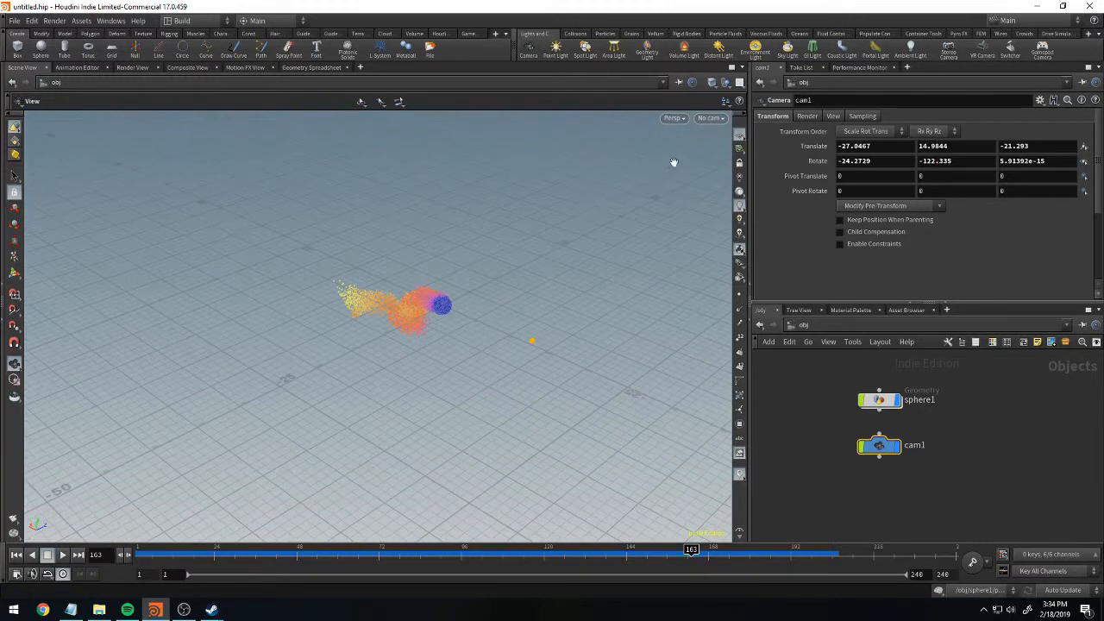
Look through cam1 again, lock it to the view, reframe the particles from about (-25.8, 14.5, -20.3), and unlock it.
click(715, 121)
click(716, 173)
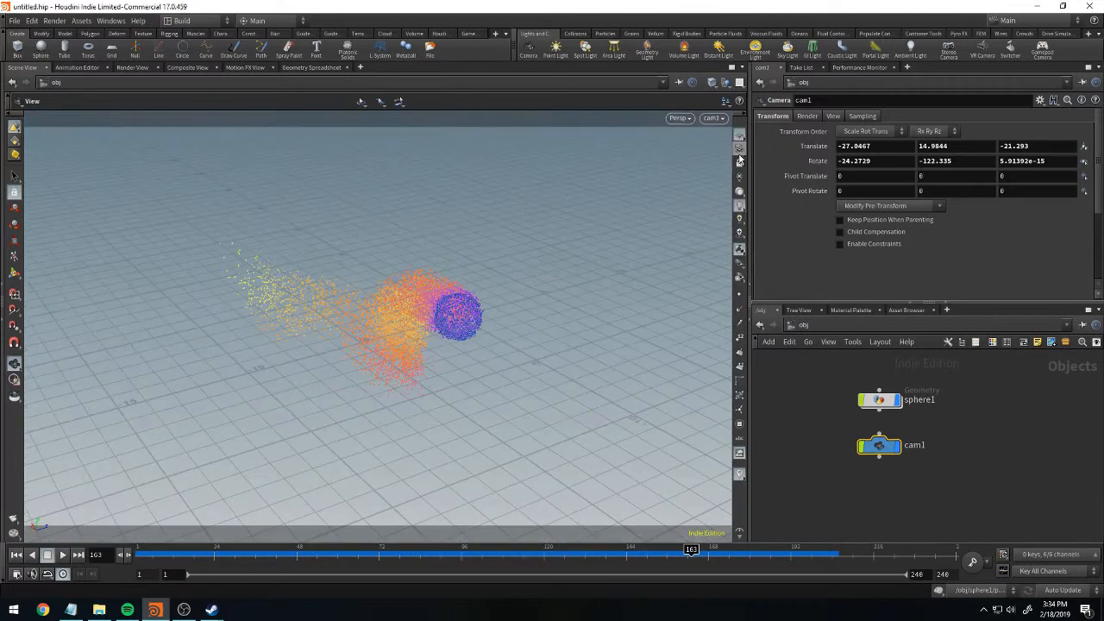
drag(568, 265, 471, 272)
click(741, 165)
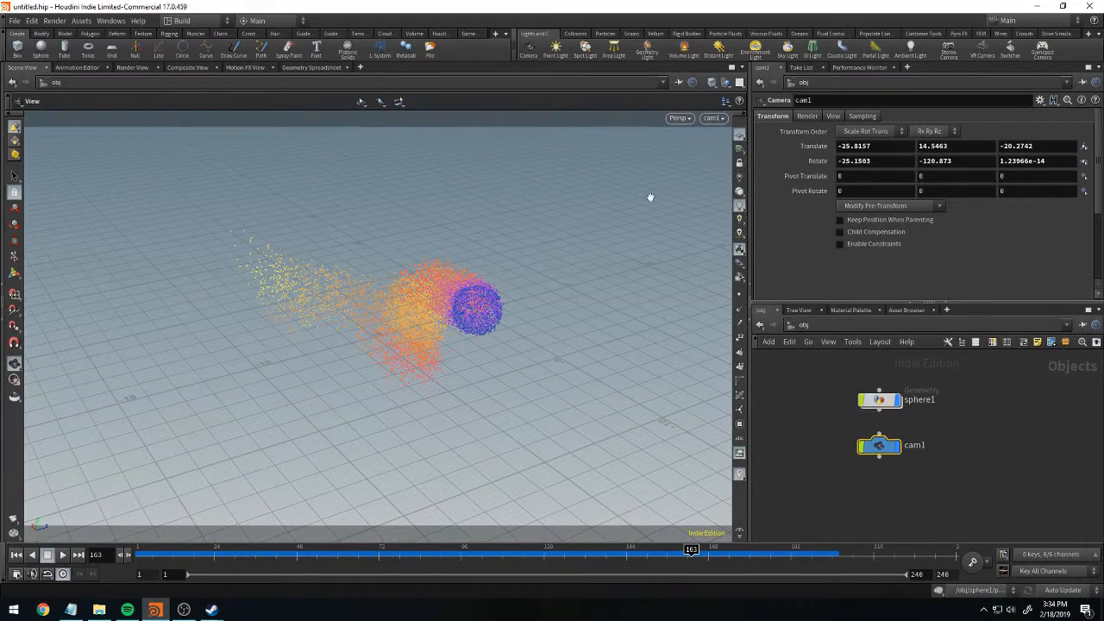
Move the viewport out of the cam1 view and switch to the render view.
scroll(584, 223, down, 4)
drag(462, 294, 604, 290)
click(130, 66)
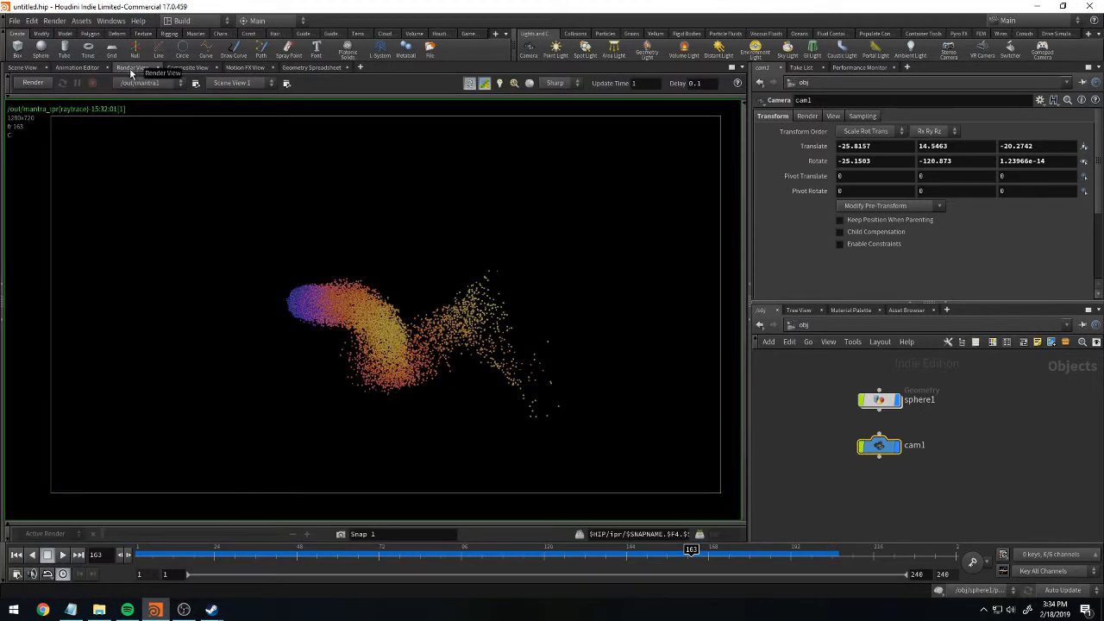
Render the current frame with /out/mantra1 through the /obj/cam1 camera.
click(150, 83)
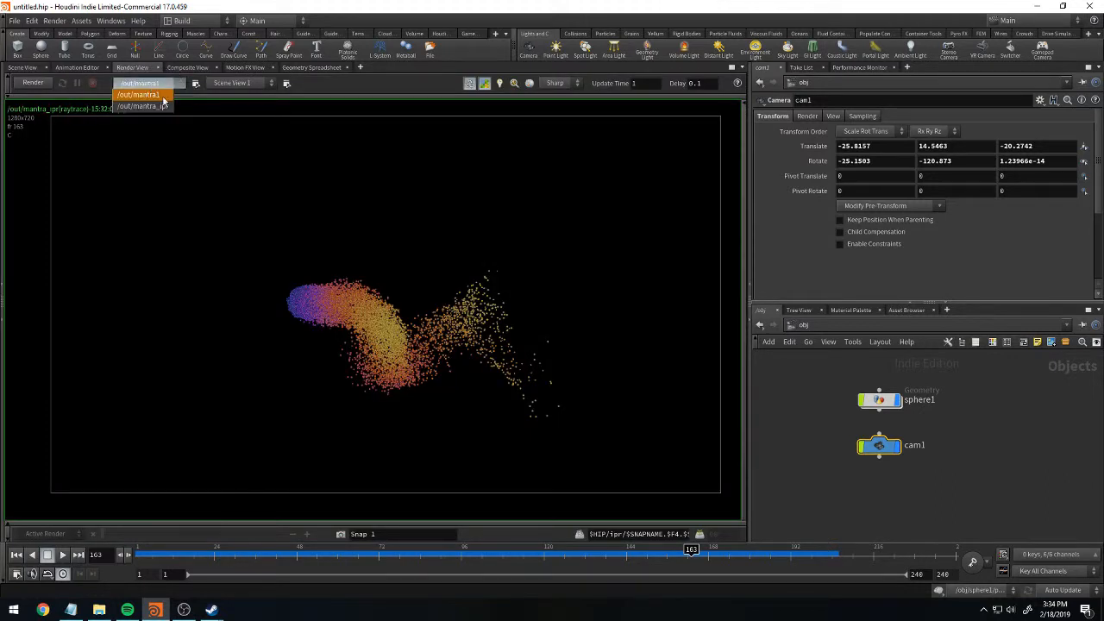
click(153, 97)
click(241, 83)
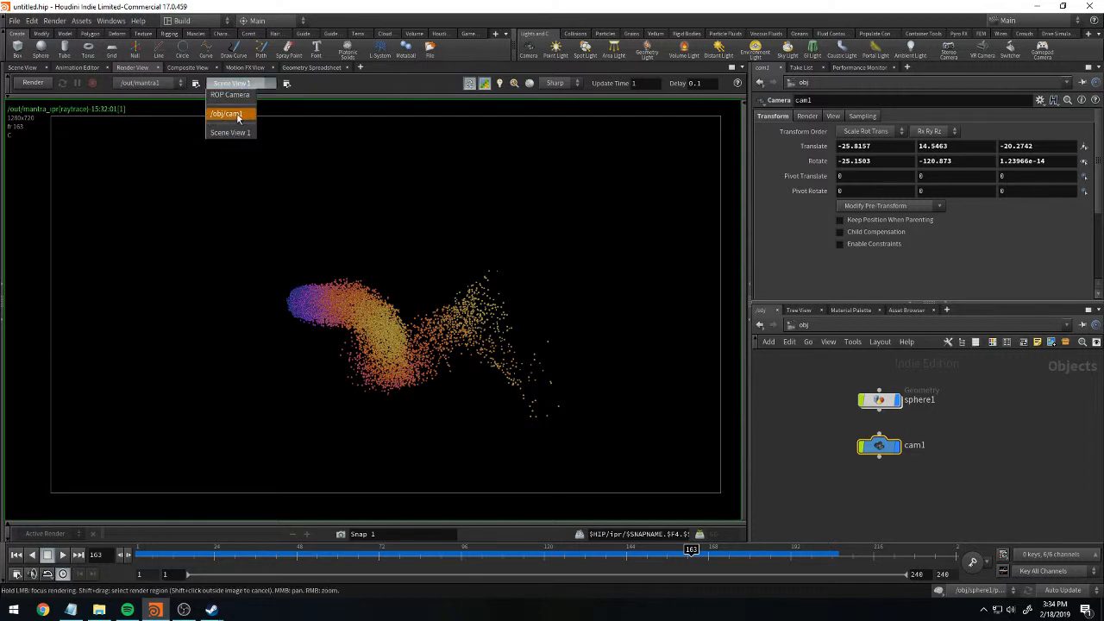
click(248, 114)
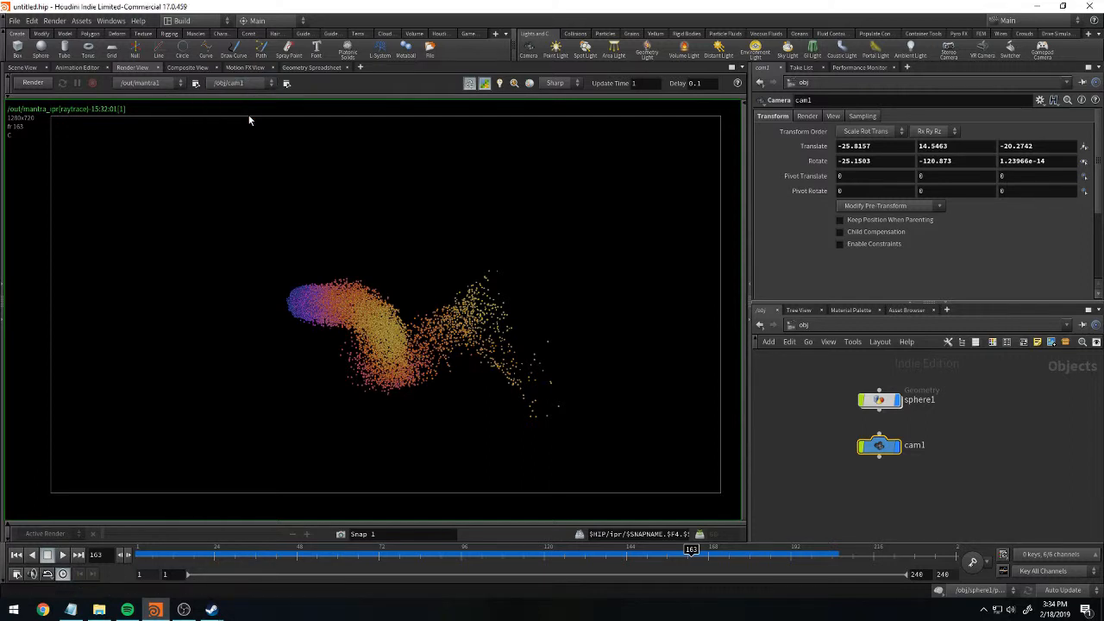
click(32, 83)
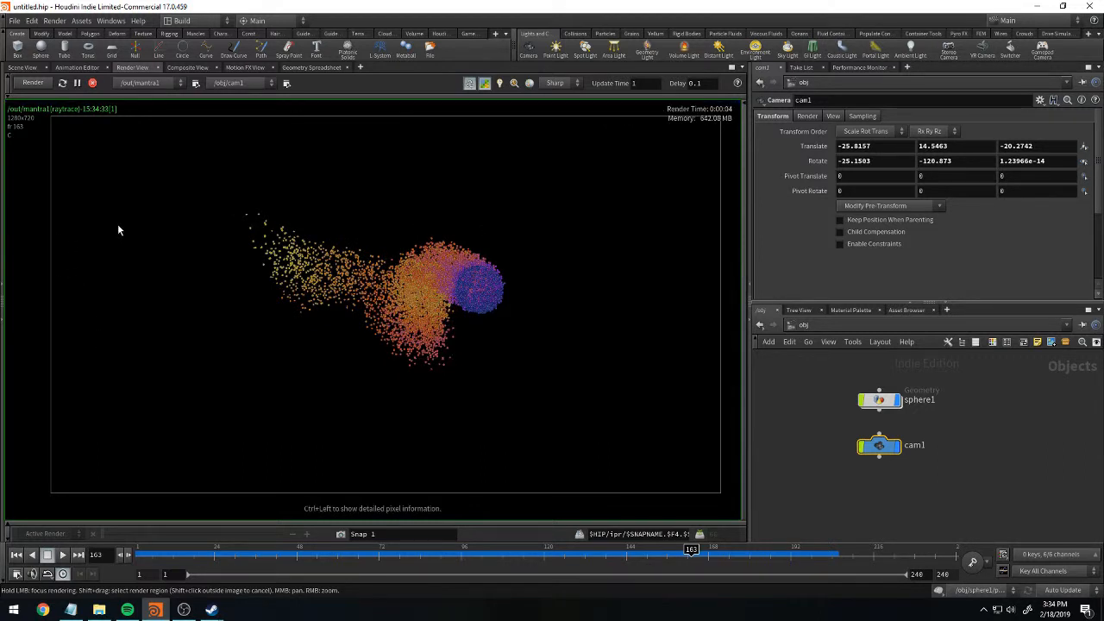
Enter the sphere1 network and preview the live render at several frames between 36 and 191, ending on frame 122.
click(879, 400)
double_click(879, 400)
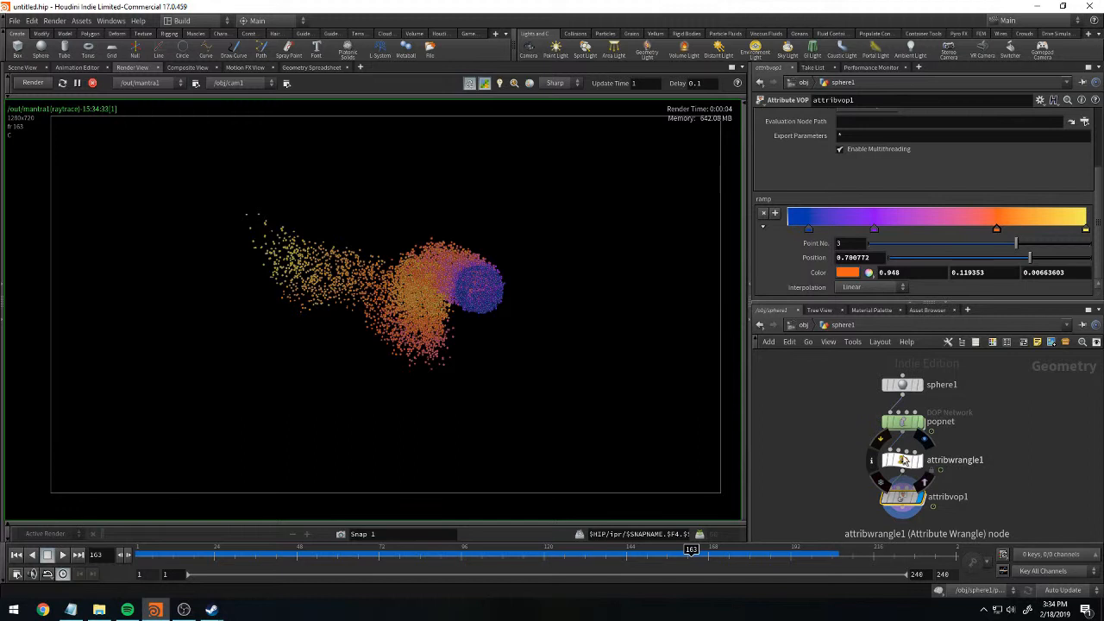
click(501, 553)
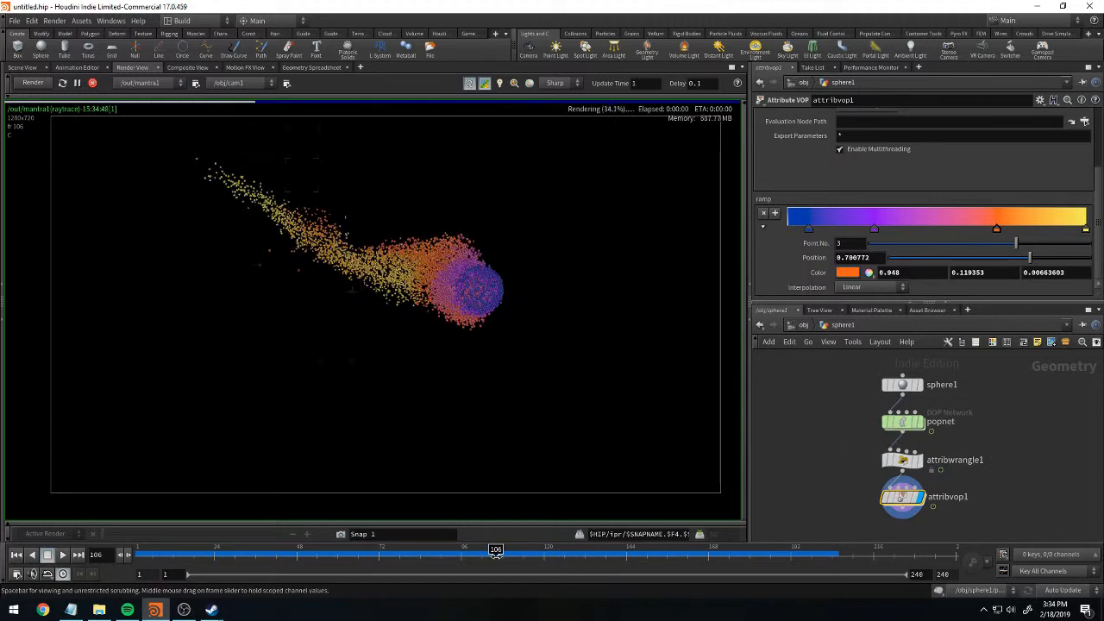
click(609, 559)
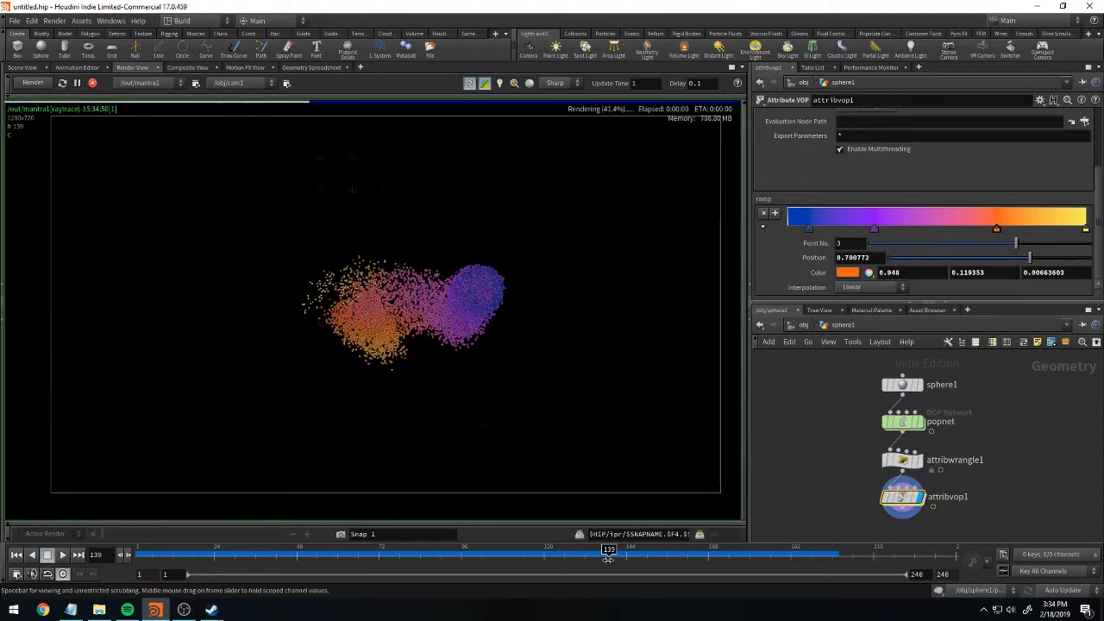
click(786, 552)
click(255, 553)
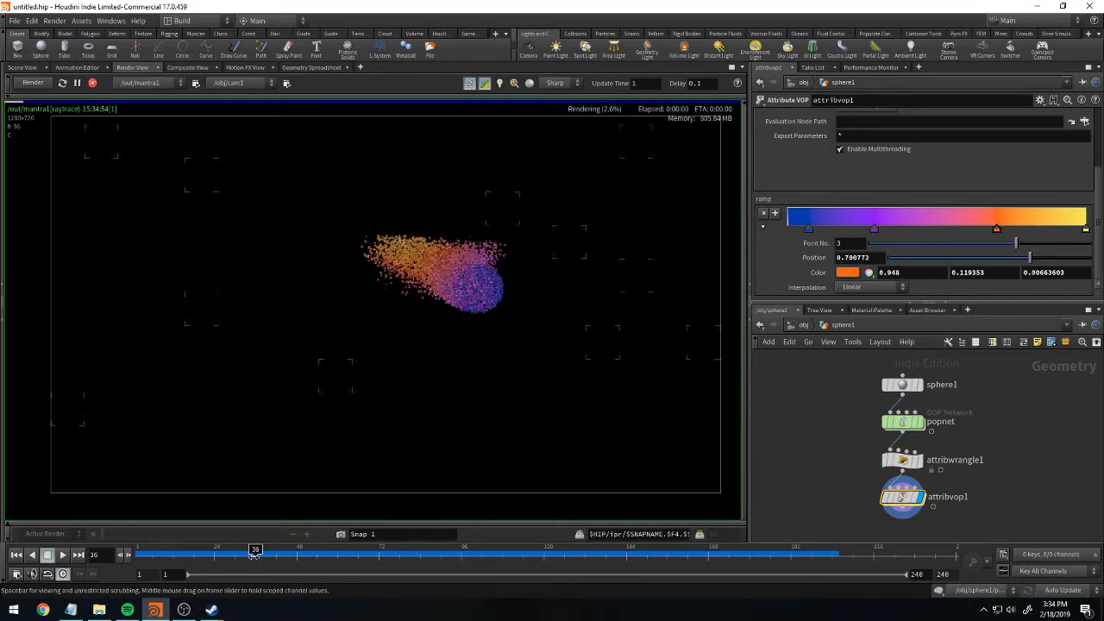
click(562, 557)
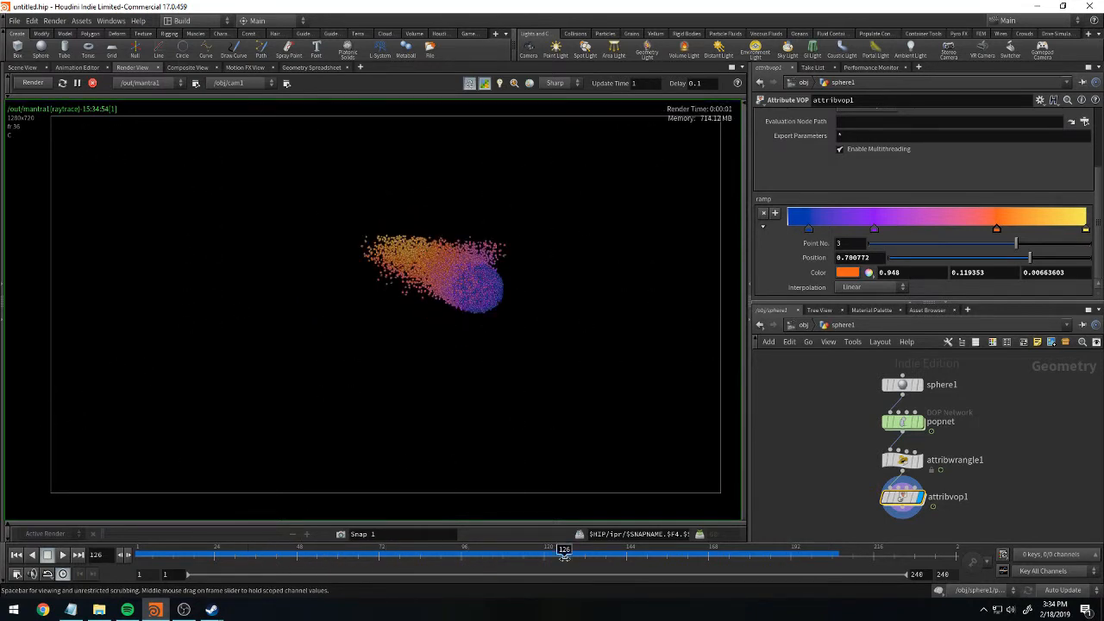
click(664, 557)
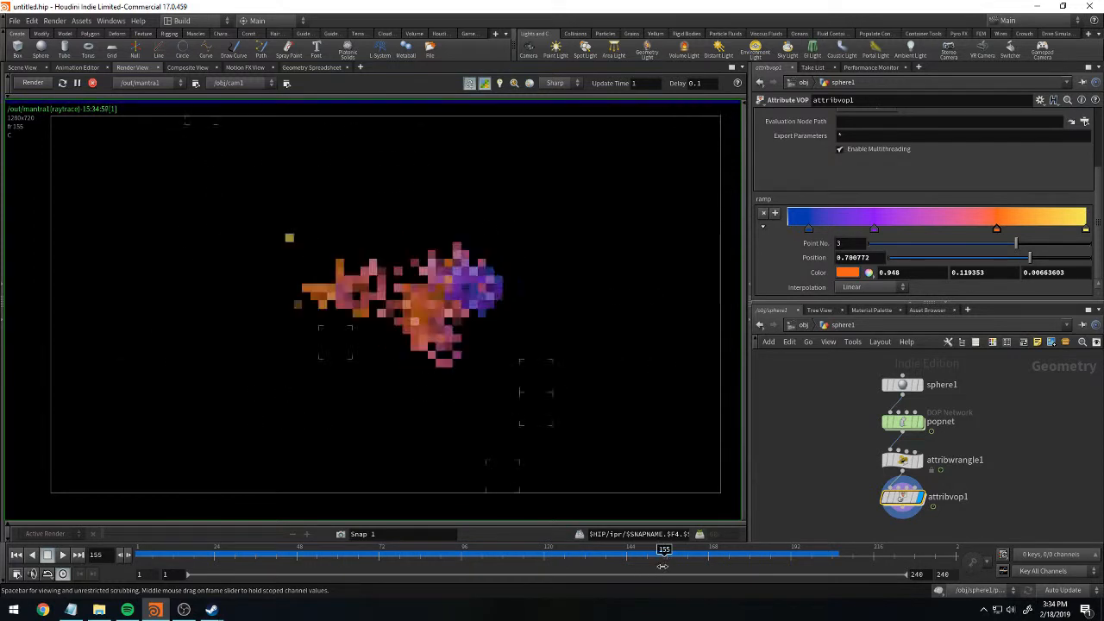
click(771, 557)
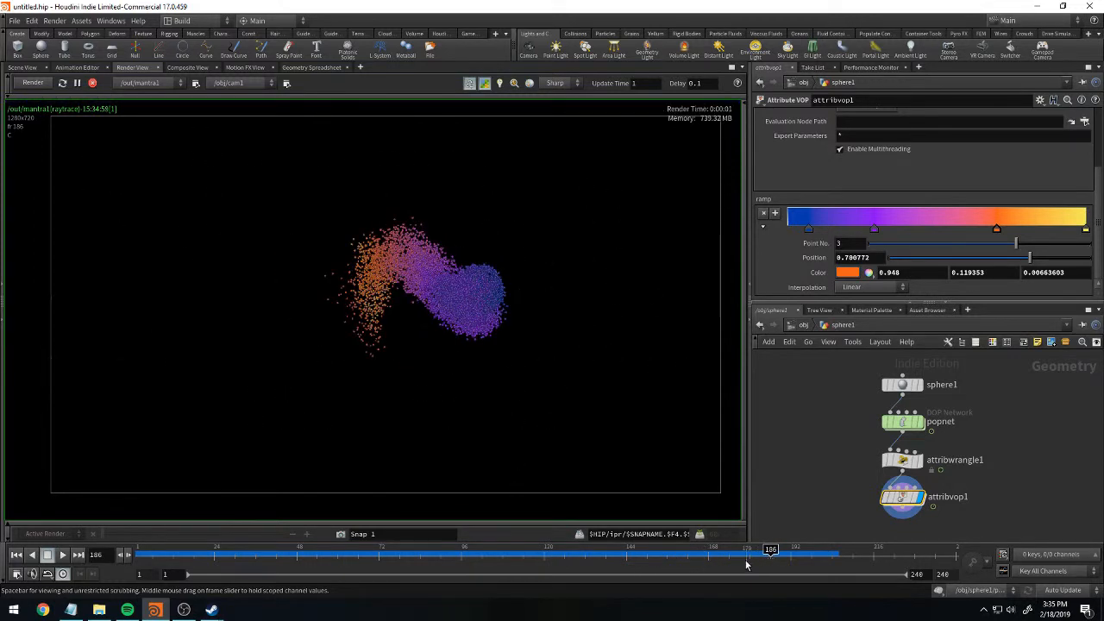
drag(681, 559, 550, 558)
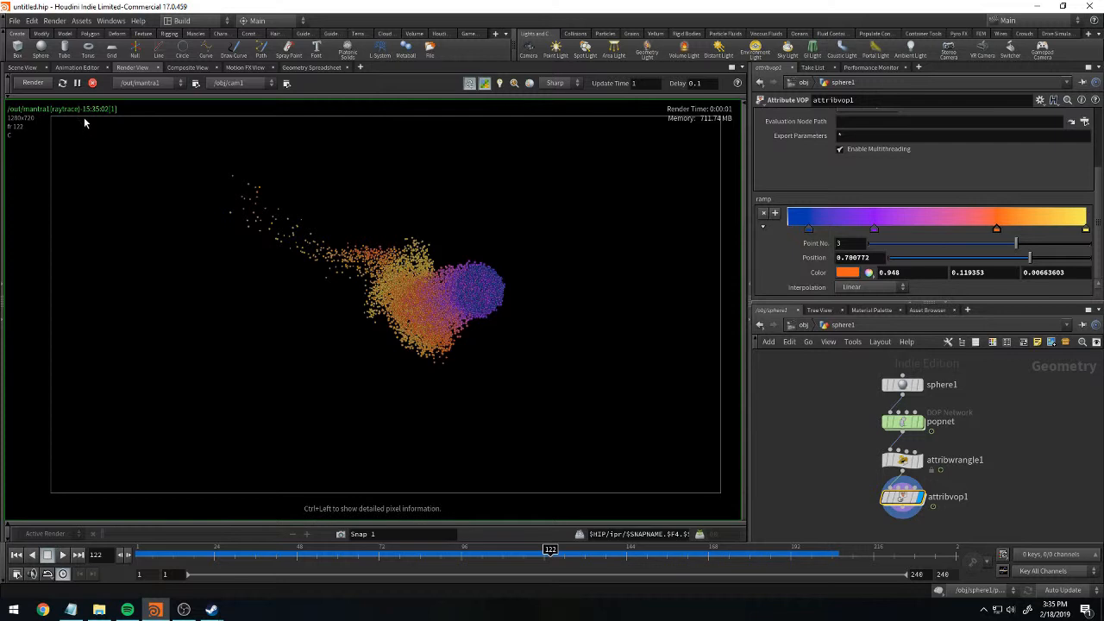
Compare the scene view with the camera render at frame 27, and preview the render at frame 83.
click(24, 67)
click(224, 551)
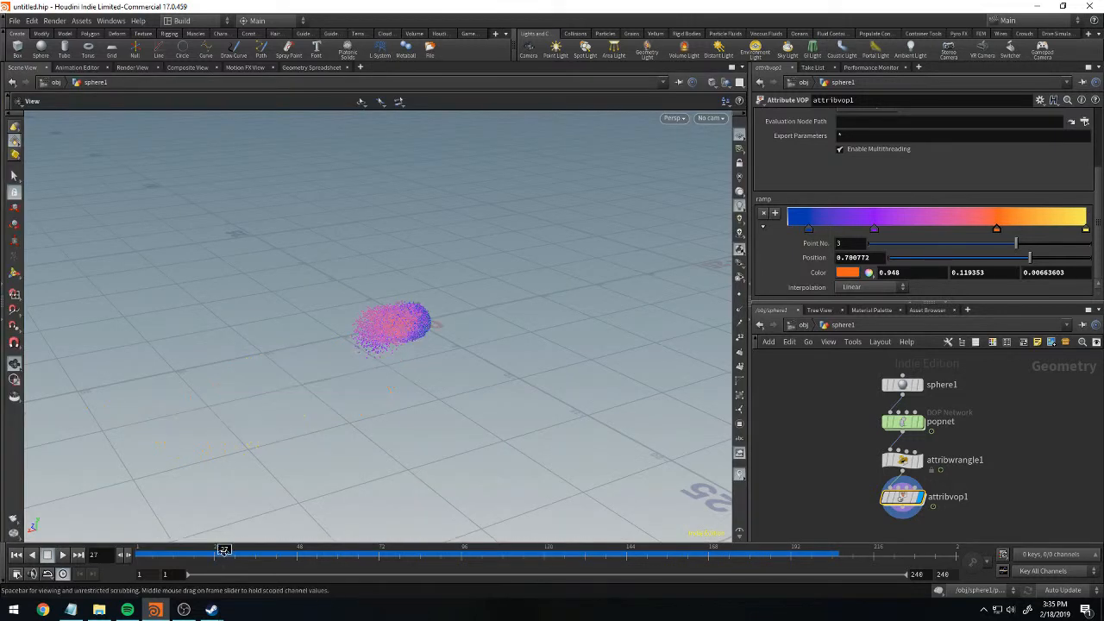
click(131, 67)
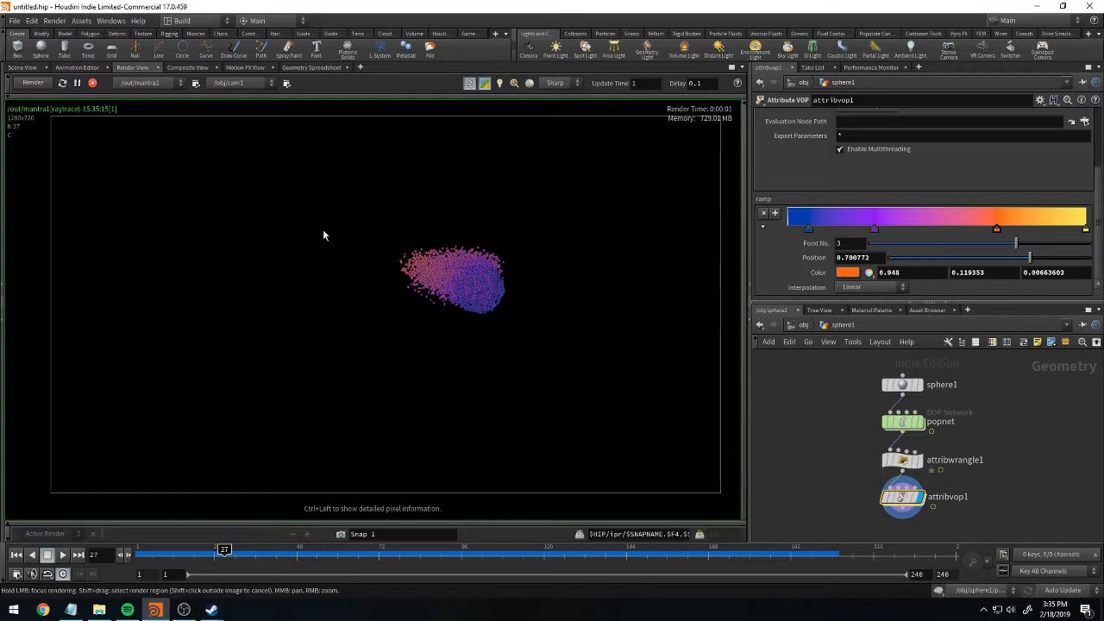
click(23, 67)
click(131, 68)
drag(225, 551, 417, 552)
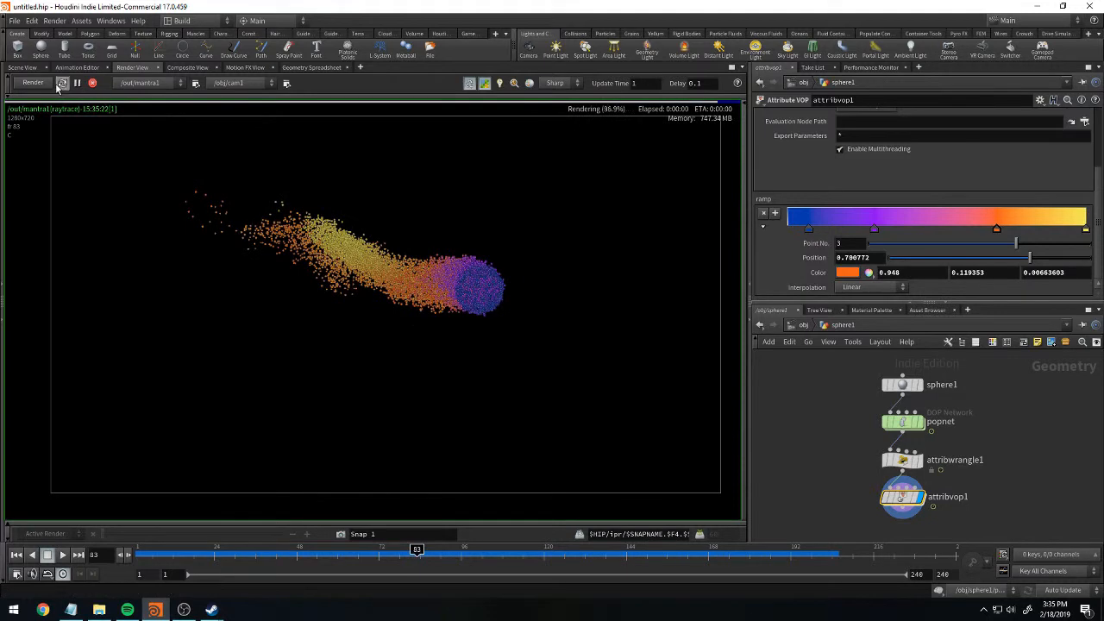
Compare frame 202 in the scene view and in the camera render, and stop the live render.
click(23, 67)
click(826, 552)
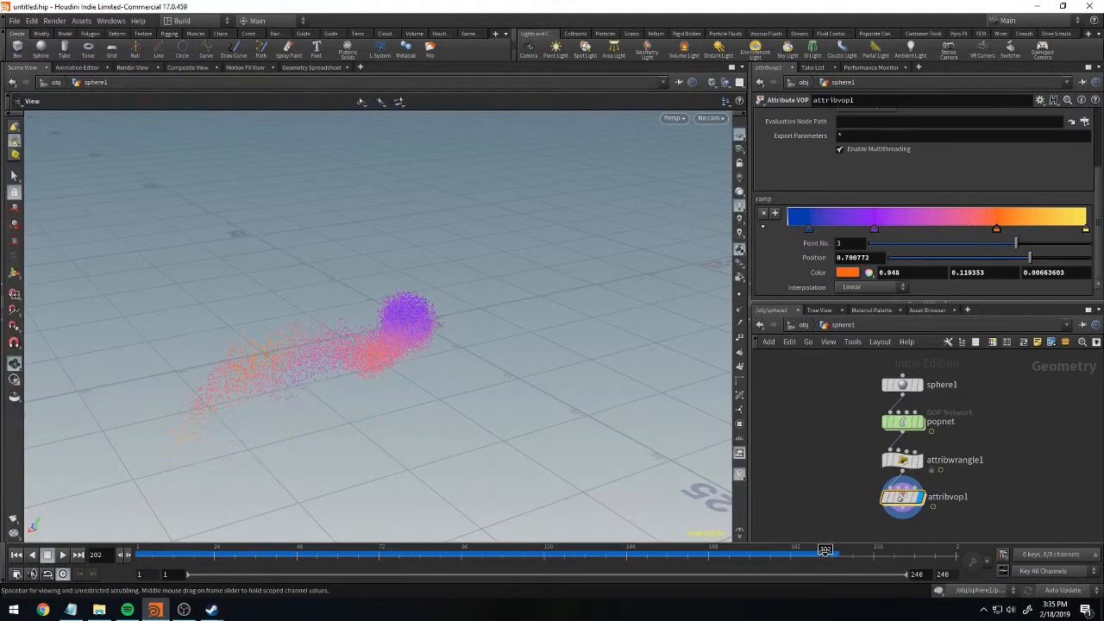
click(130, 67)
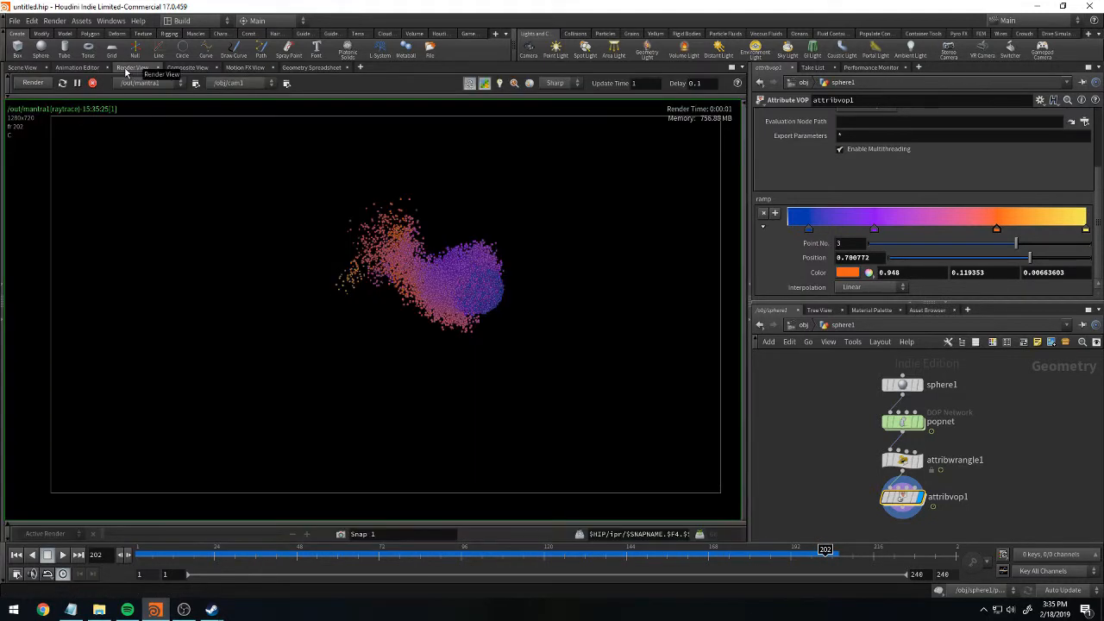
click(93, 83)
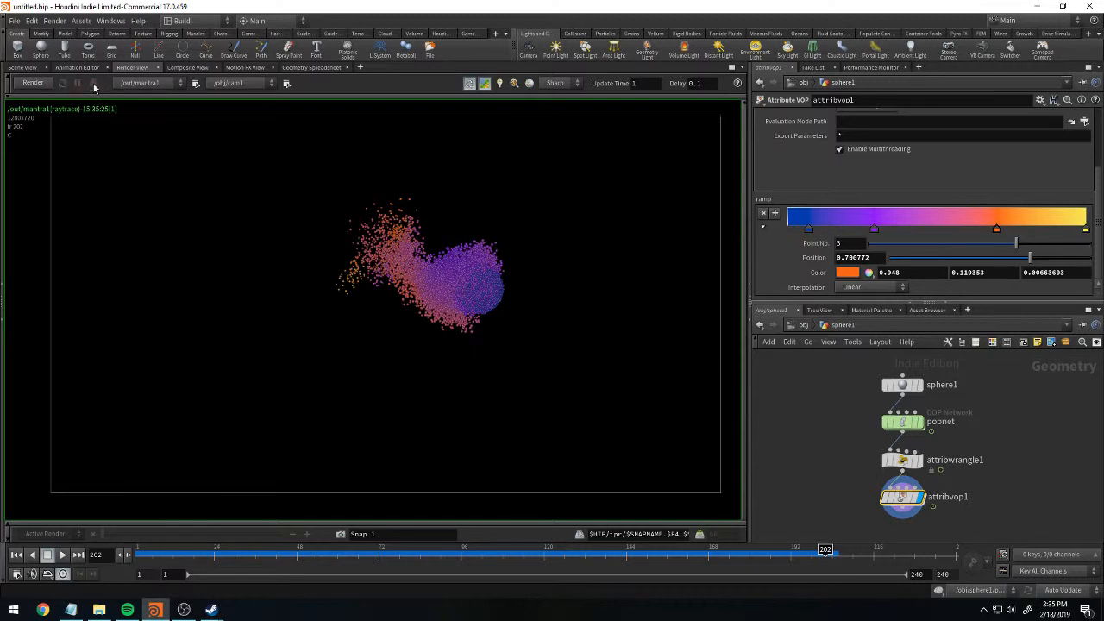
Set the timeline to frame 171 in the scene view and return to the render view.
click(26, 67)
drag(685, 559, 719, 556)
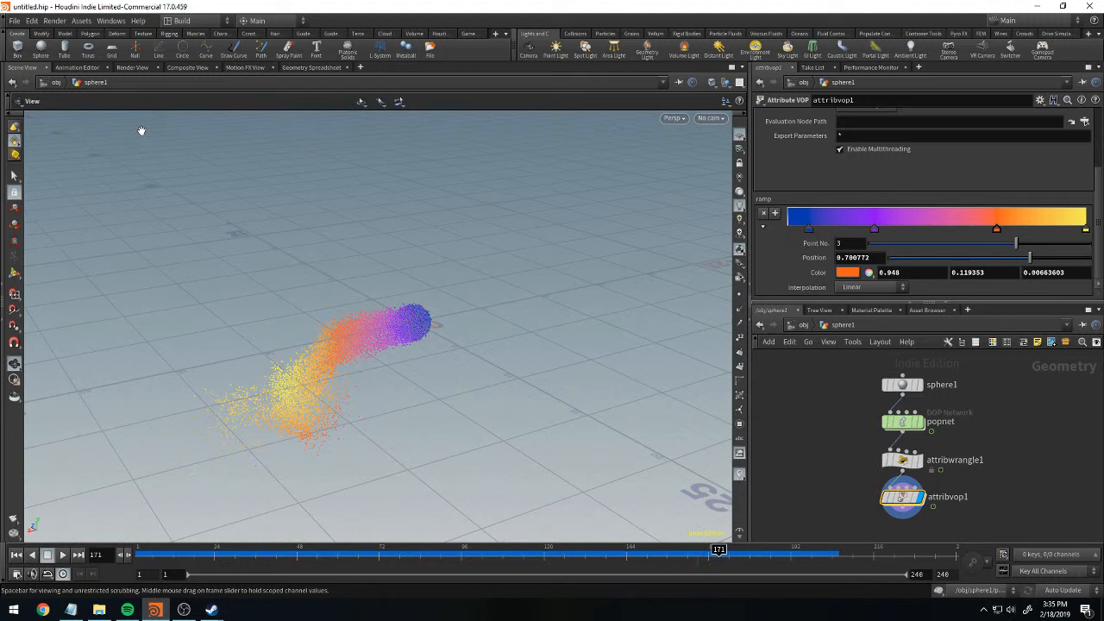
click(134, 67)
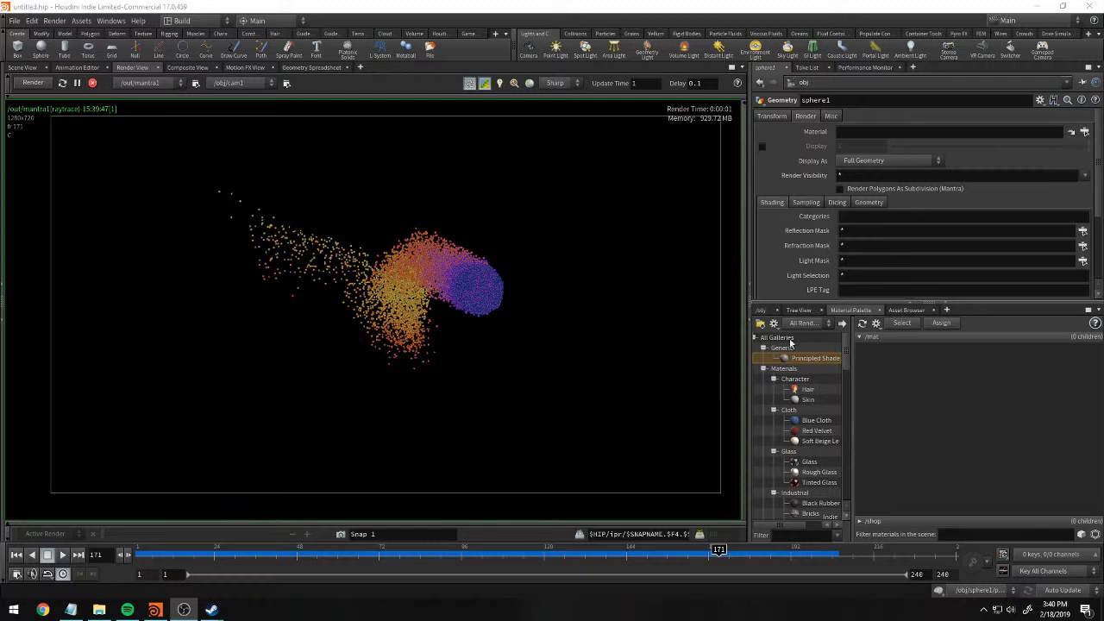
Add a Principled Shader from the material gallery to the /mat materials.
click(762, 310)
click(856, 311)
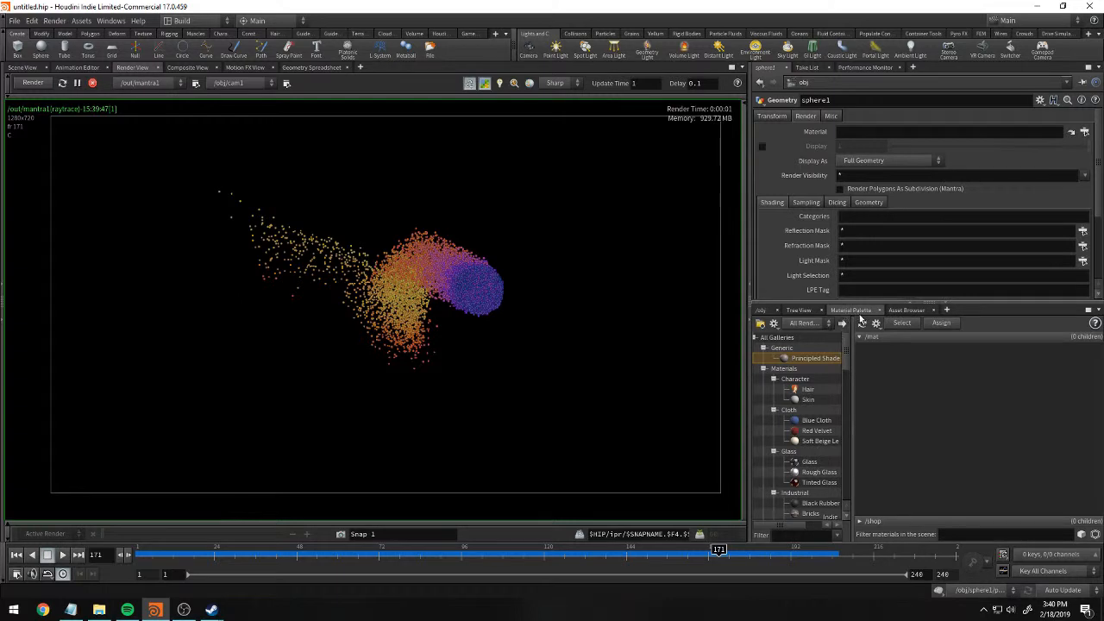
scroll(847, 355, down, 1)
mouse_move(846, 354)
mouse_down()
mouse_move(841, 490)
mouse_move(847, 340)
mouse_up()
drag(946, 382, 943, 377)
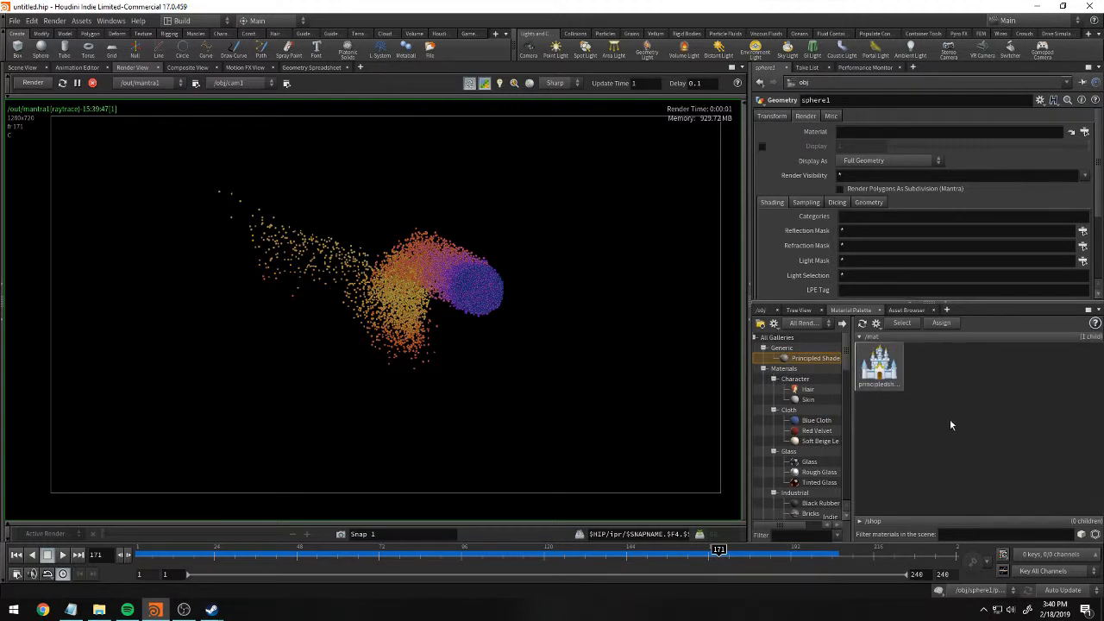
Assign the principled shader to the particles in the scene view and check the result in the render view.
click(24, 68)
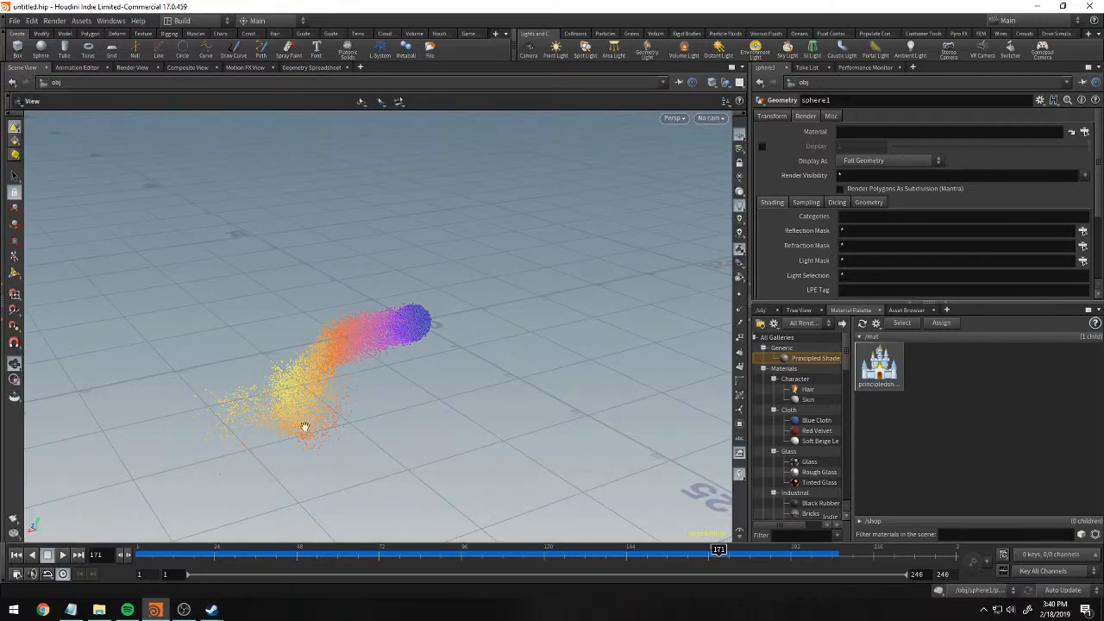
click(873, 370)
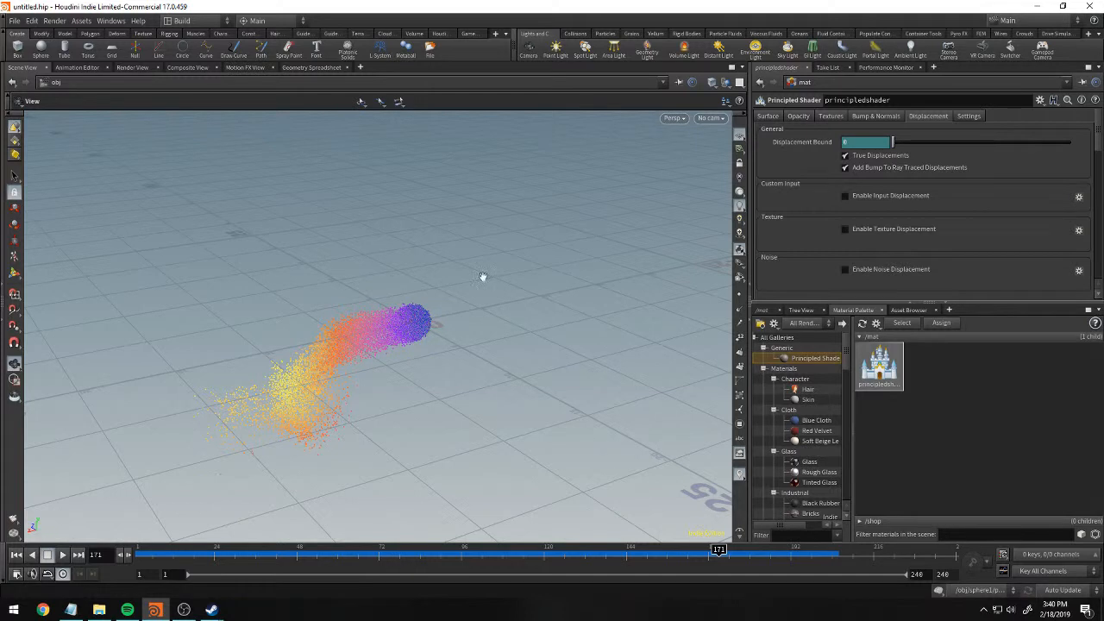
click(134, 67)
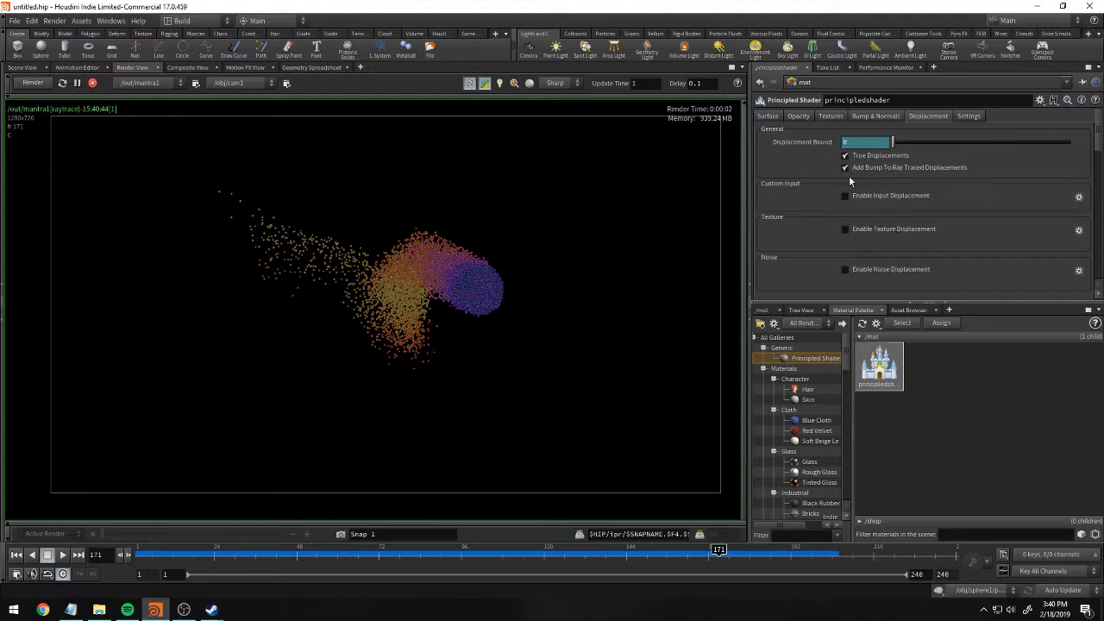
Set the principled shader's Metallic surface value to 0.747.
click(776, 118)
scroll(891, 213, down, 5)
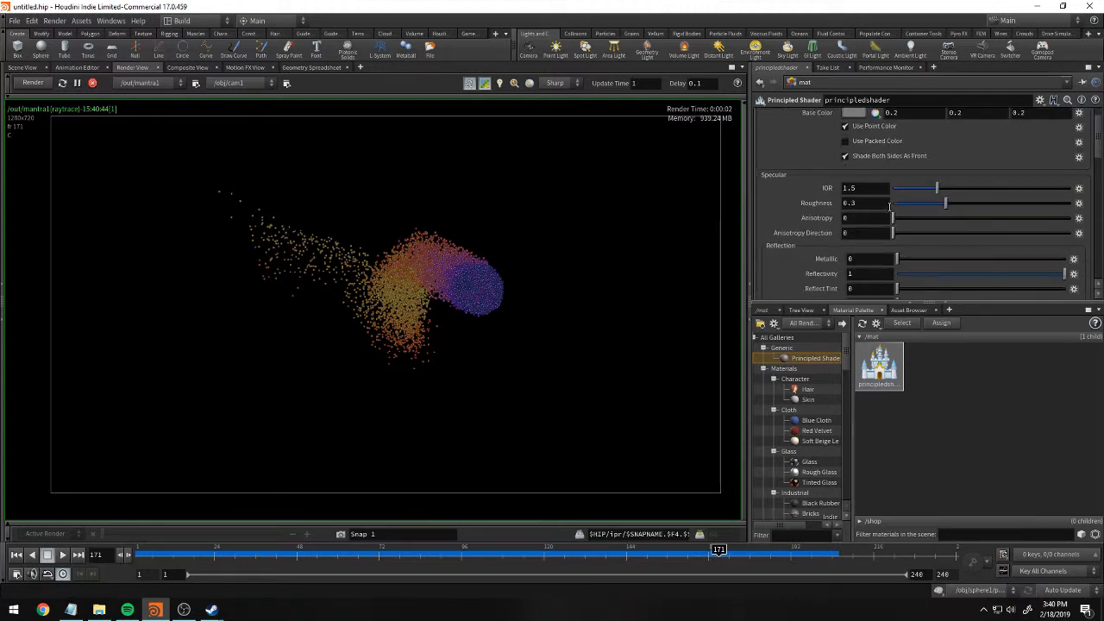
scroll(891, 212, down, 3)
drag(1008, 142, 1023, 142)
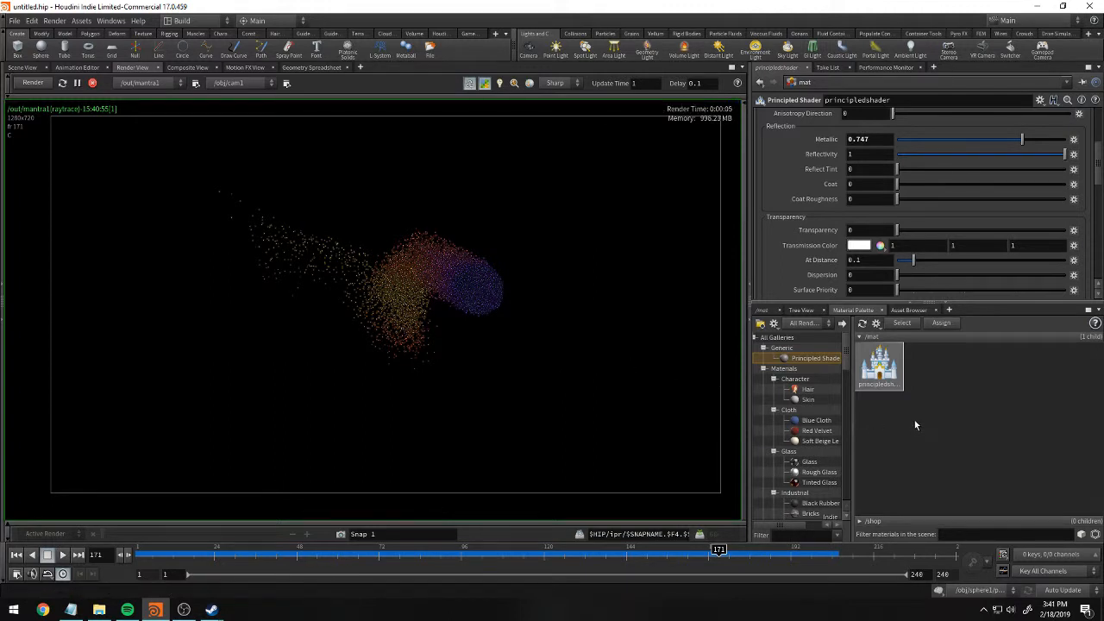
scroll(838, 430, down, 5)
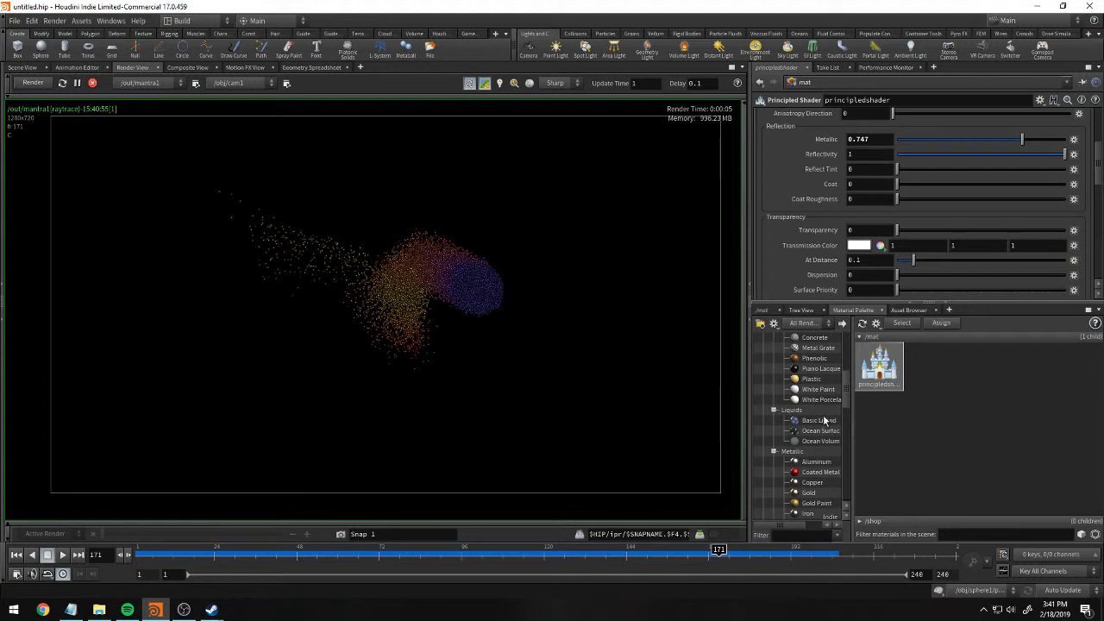
click(806, 451)
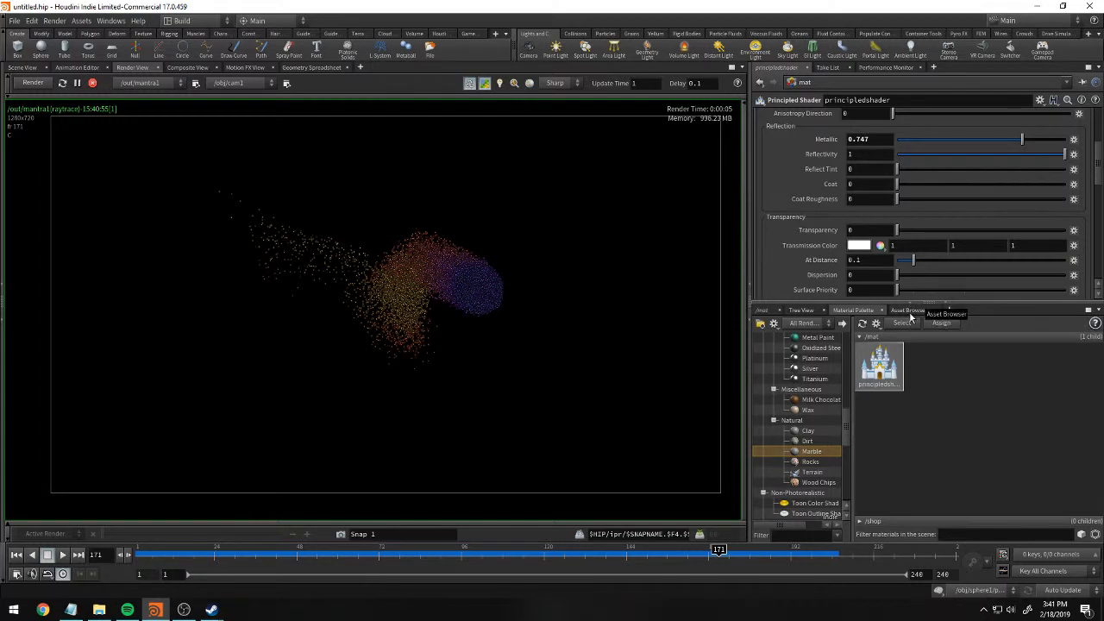
scroll(917, 294, down, 2)
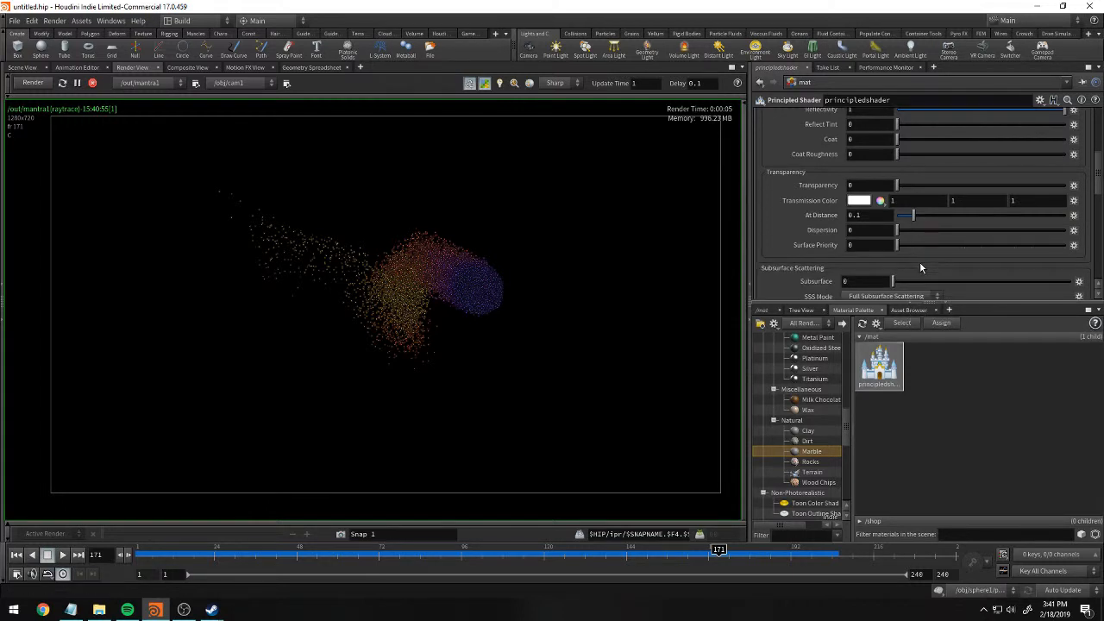
click(910, 312)
Try to add a Constant shader in the shop network.
click(766, 312)
click(834, 326)
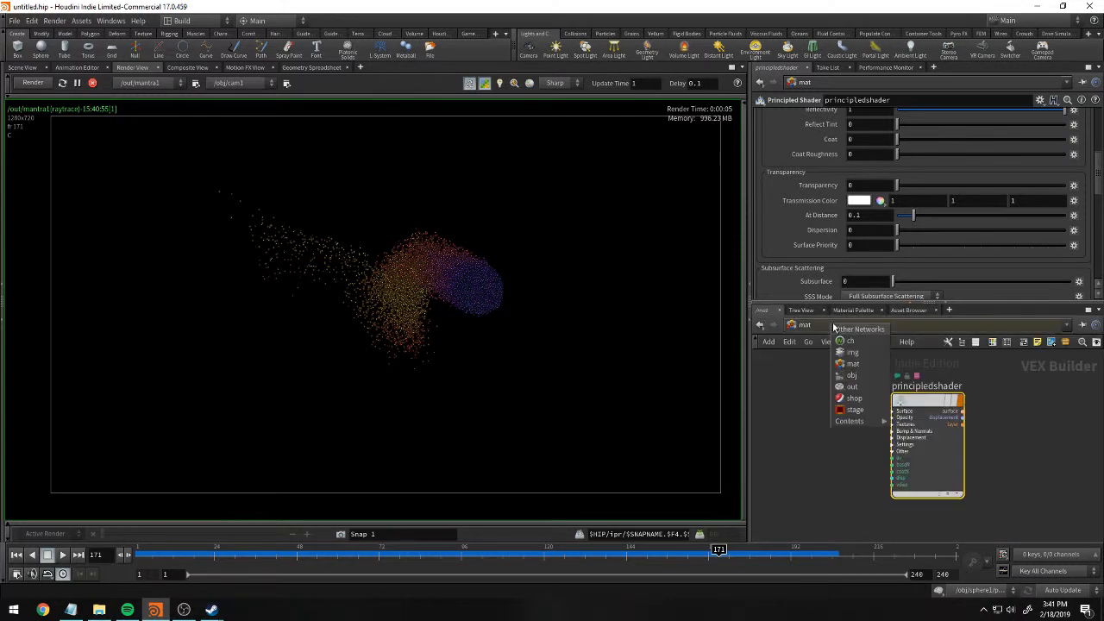
click(870, 402)
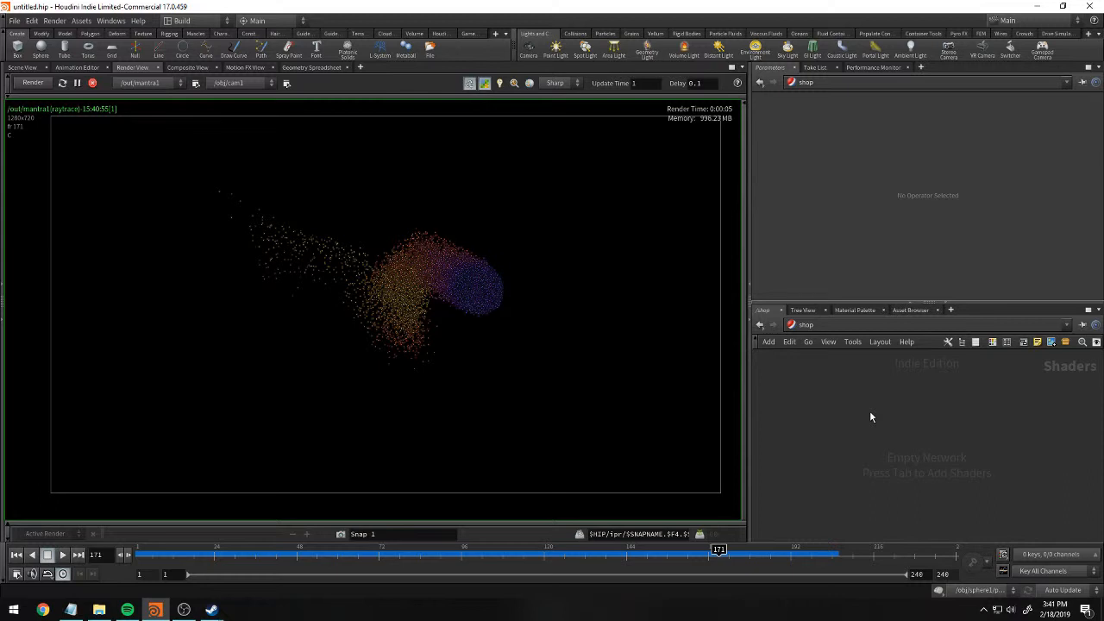
key(Tab)
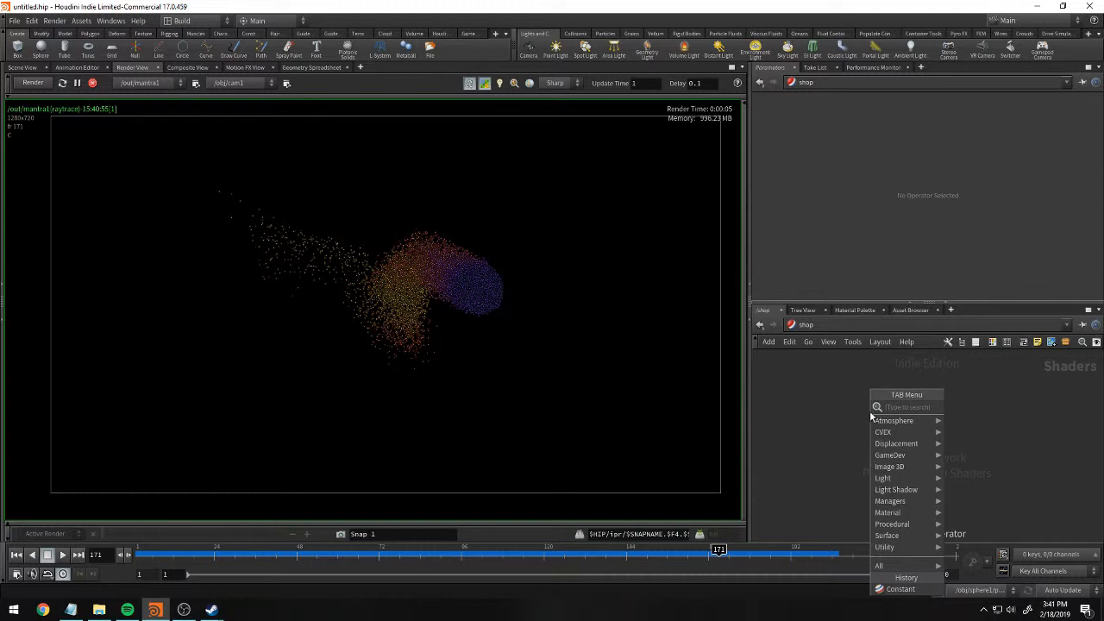
text(constant)
key(Return)
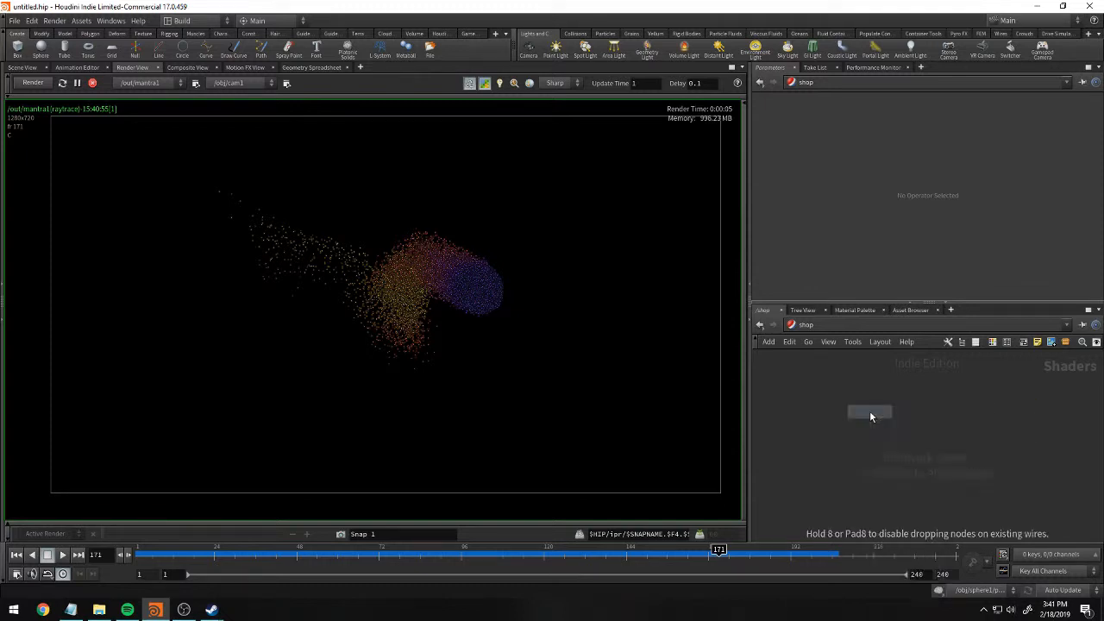
key(Escape)
click(839, 326)
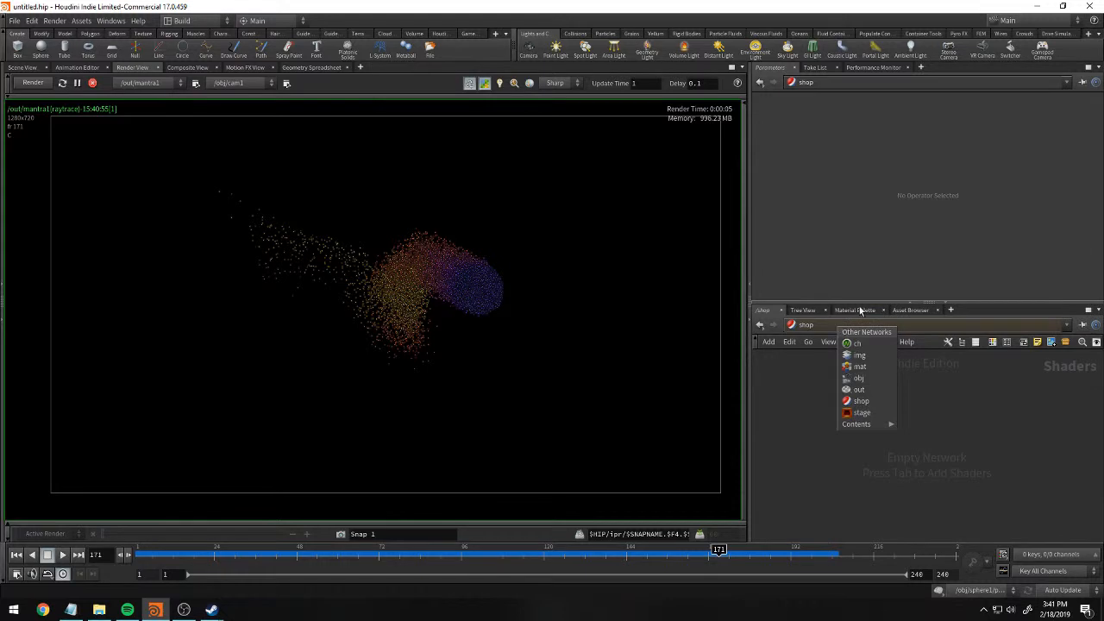
click(863, 367)
click(854, 310)
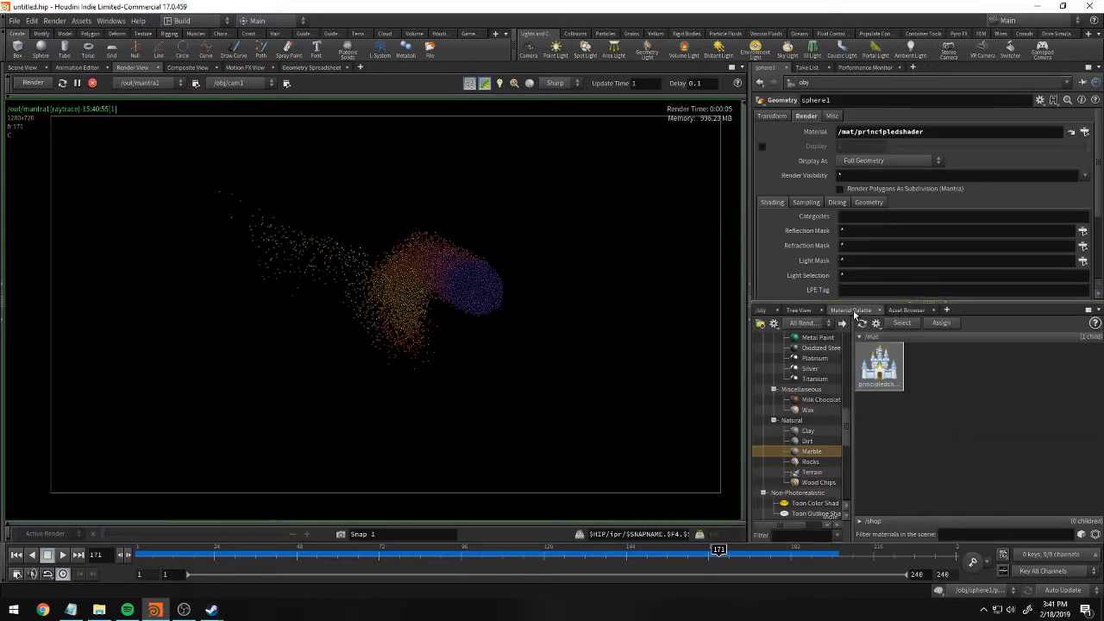
click(761, 309)
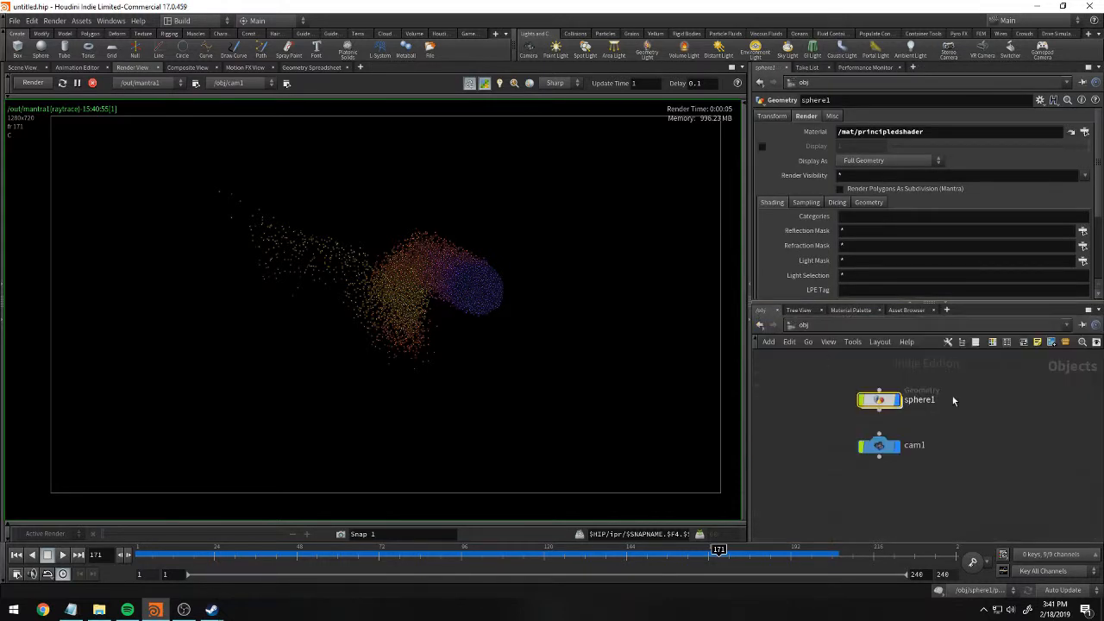
Add a Constant shader to the shop network and assign it to the particles in the render view.
click(853, 327)
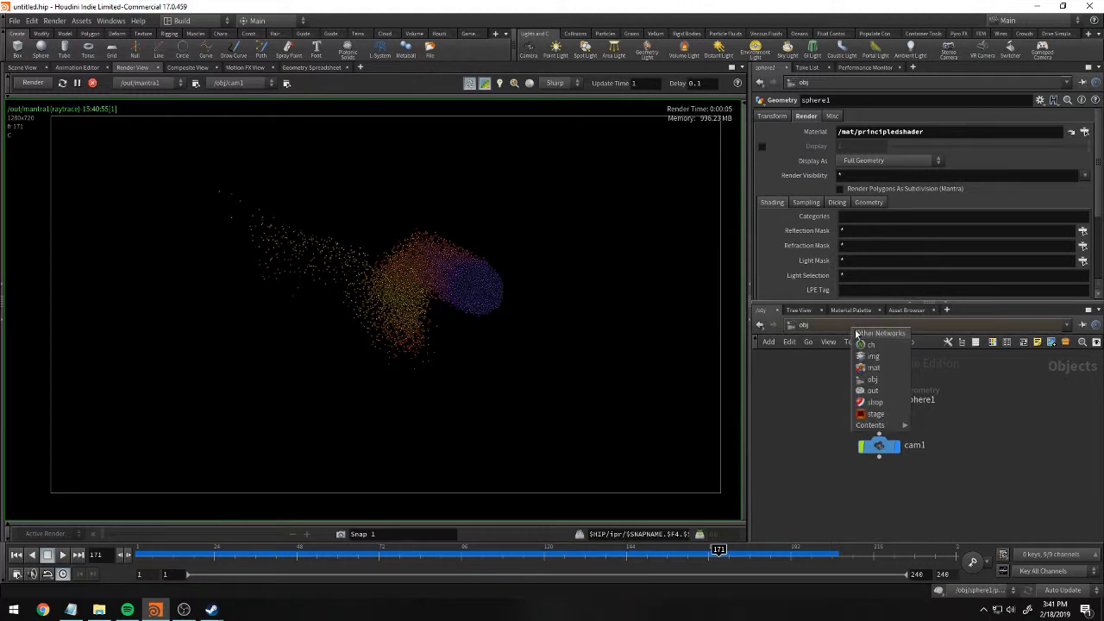
click(876, 403)
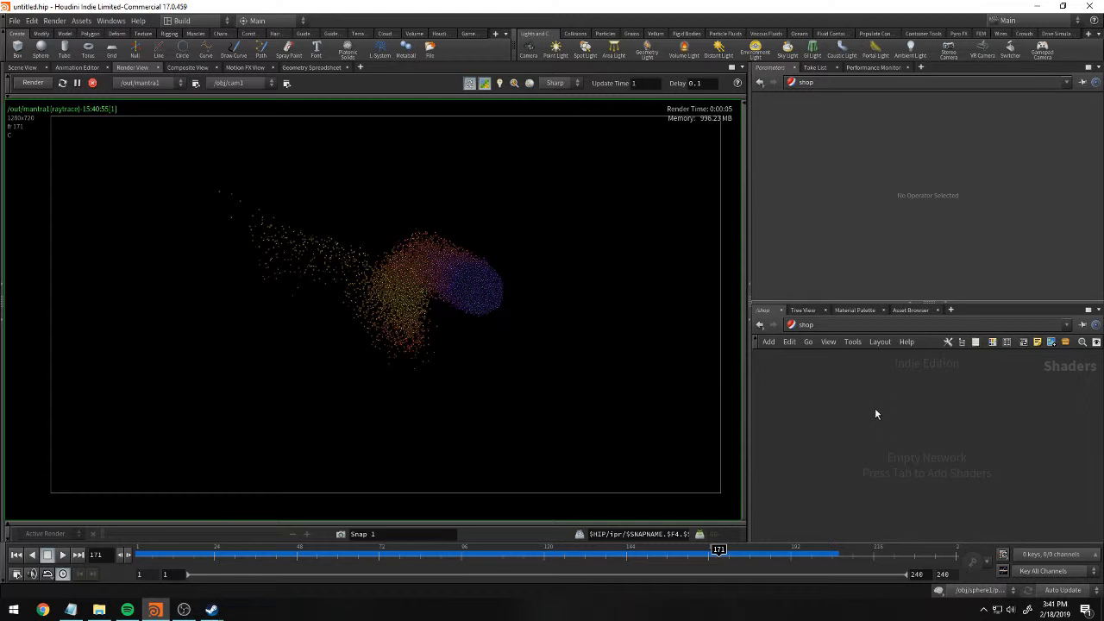
key(Tab)
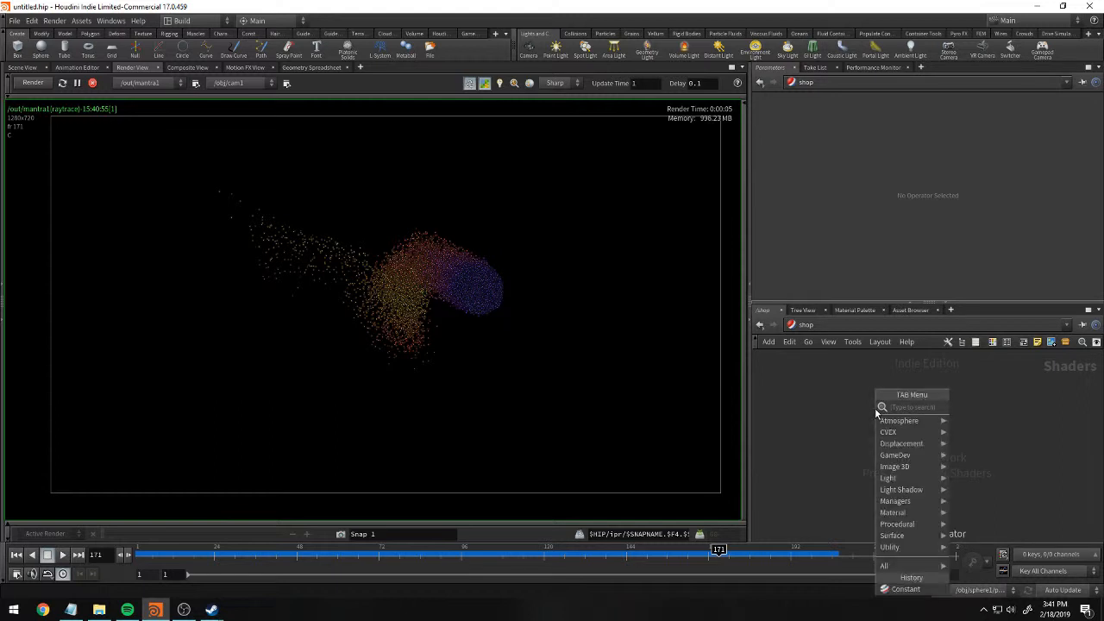
text(const)
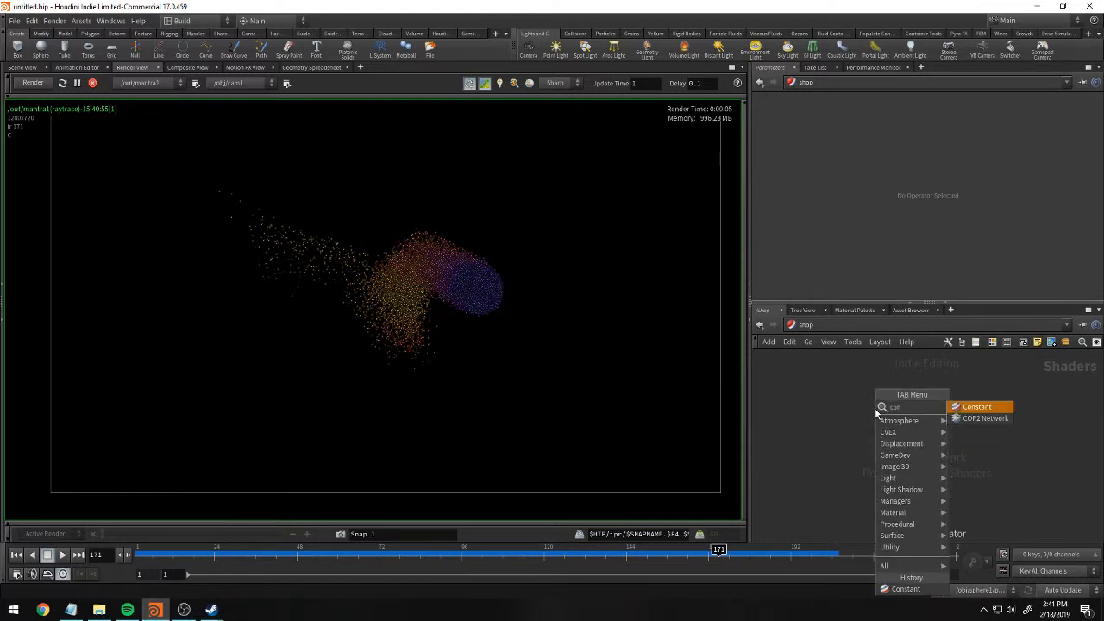
key(Return)
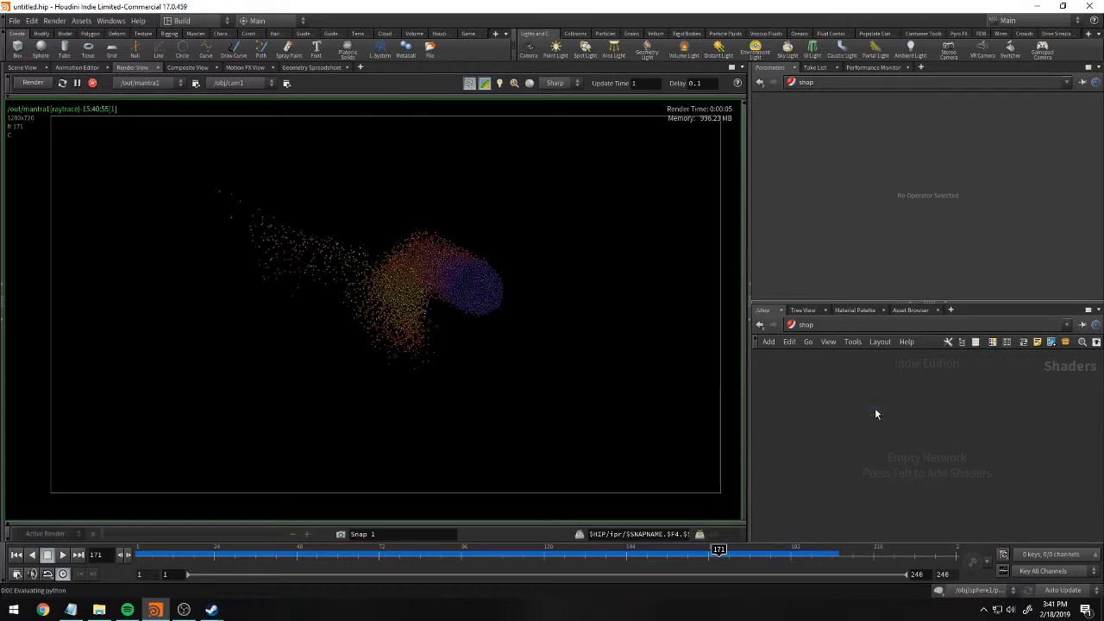
click(875, 408)
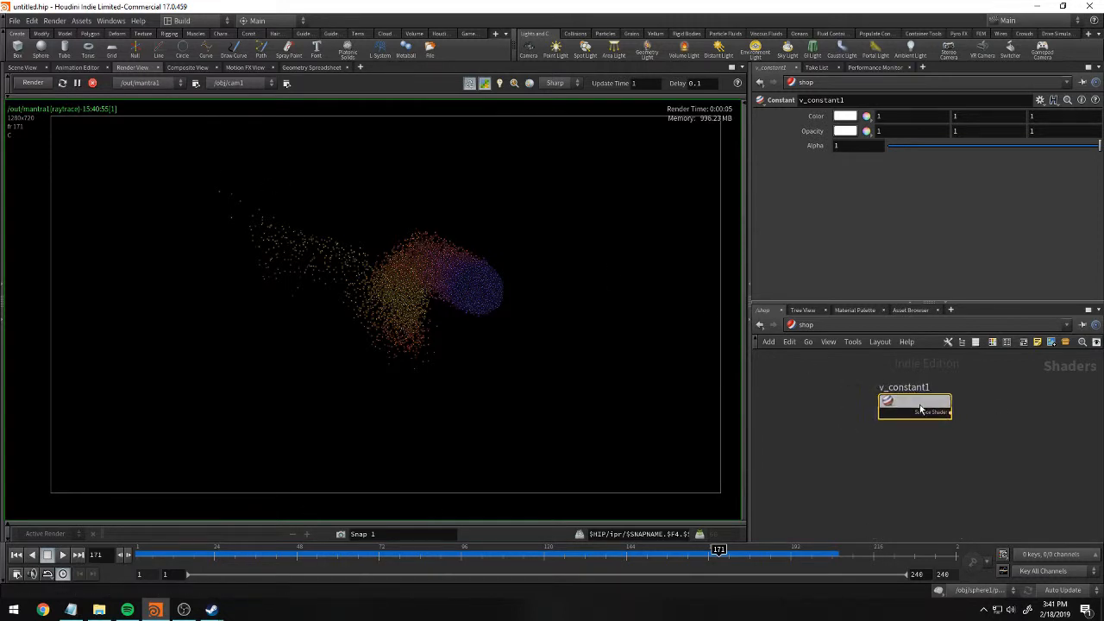
drag(915, 413, 923, 411)
drag(411, 294, 457, 293)
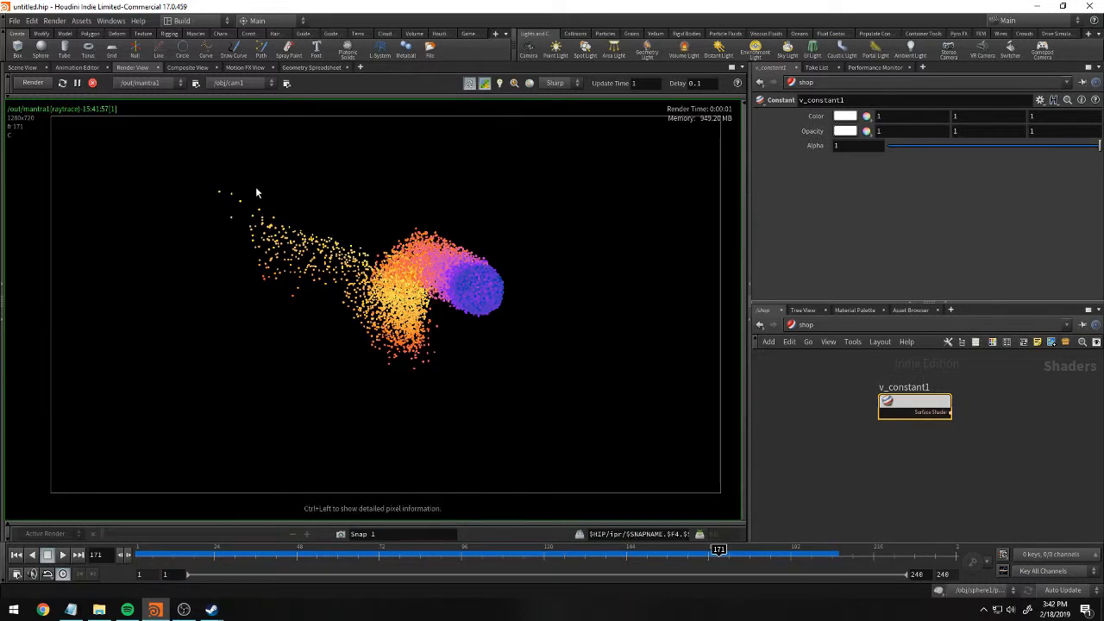
Set the valid frame range of the mantra1 node in the out network to Render Frame Range.
click(842, 327)
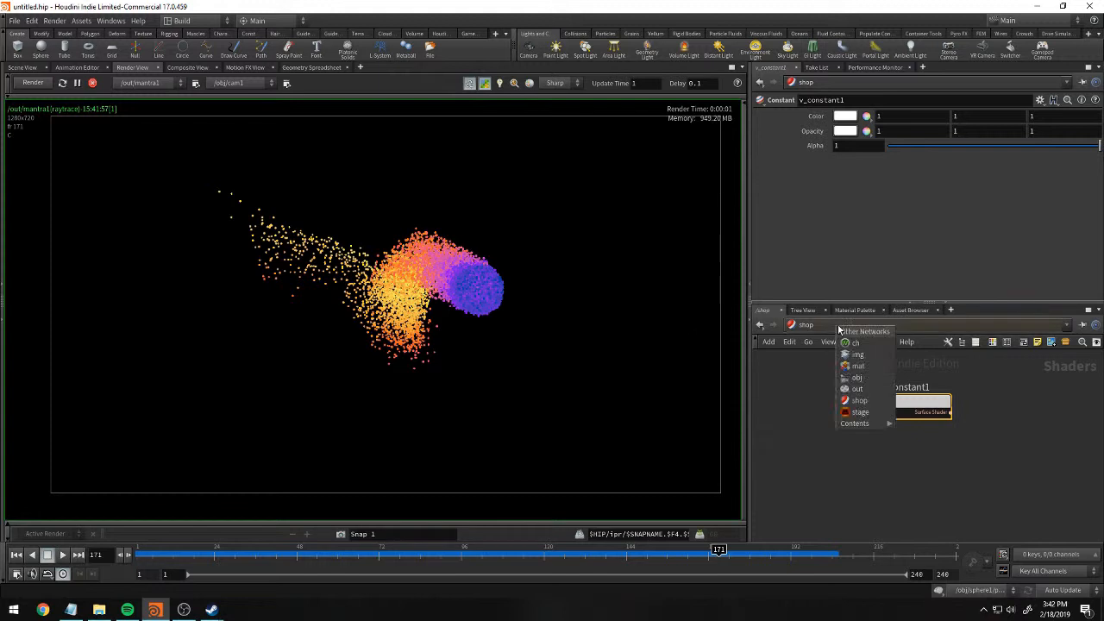
click(860, 389)
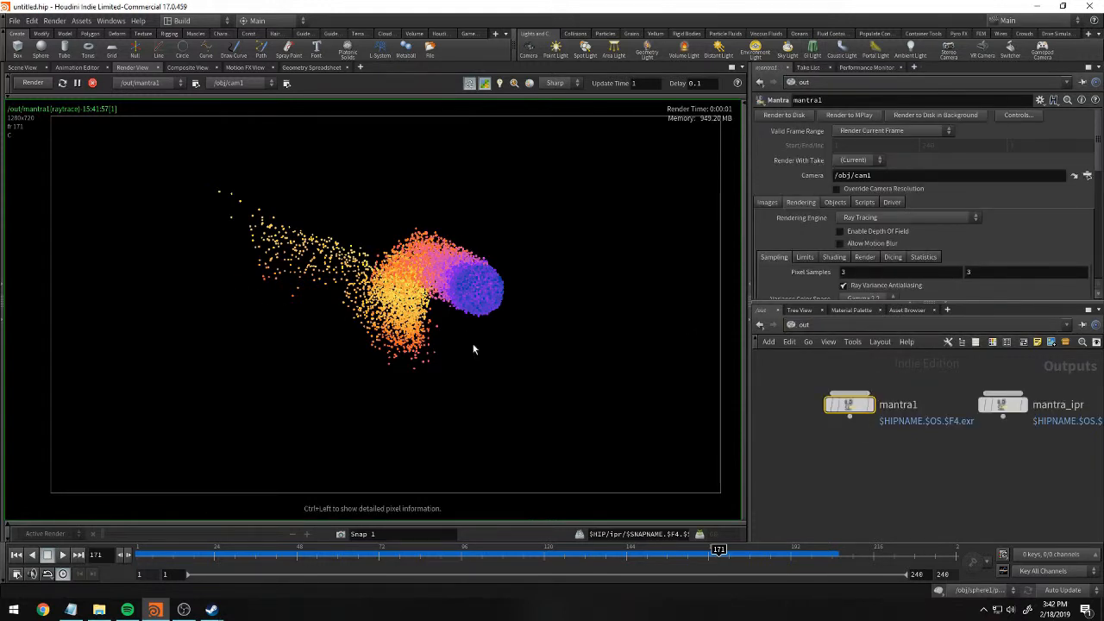
mouse_move(853, 405)
mouse_down()
mouse_move(890, 406)
mouse_move(854, 404)
mouse_up()
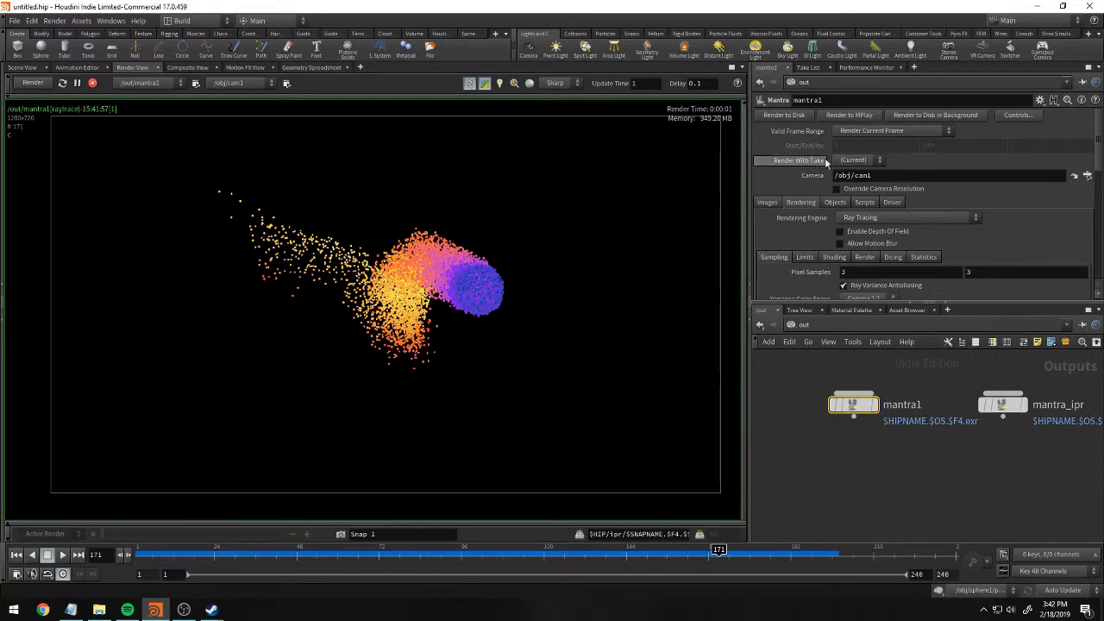
click(943, 135)
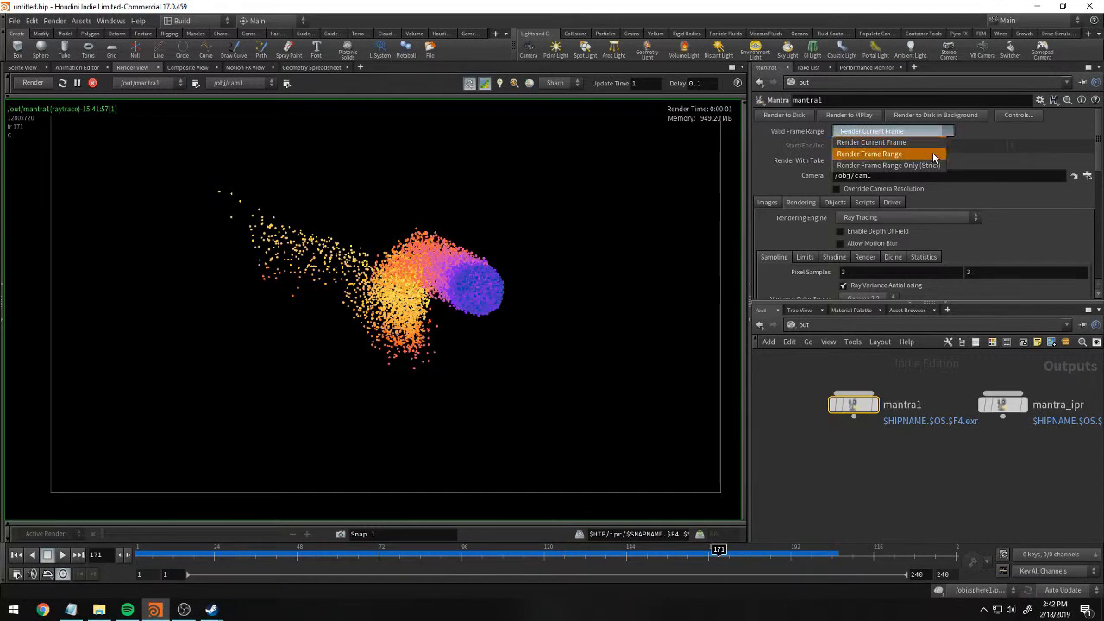
click(932, 154)
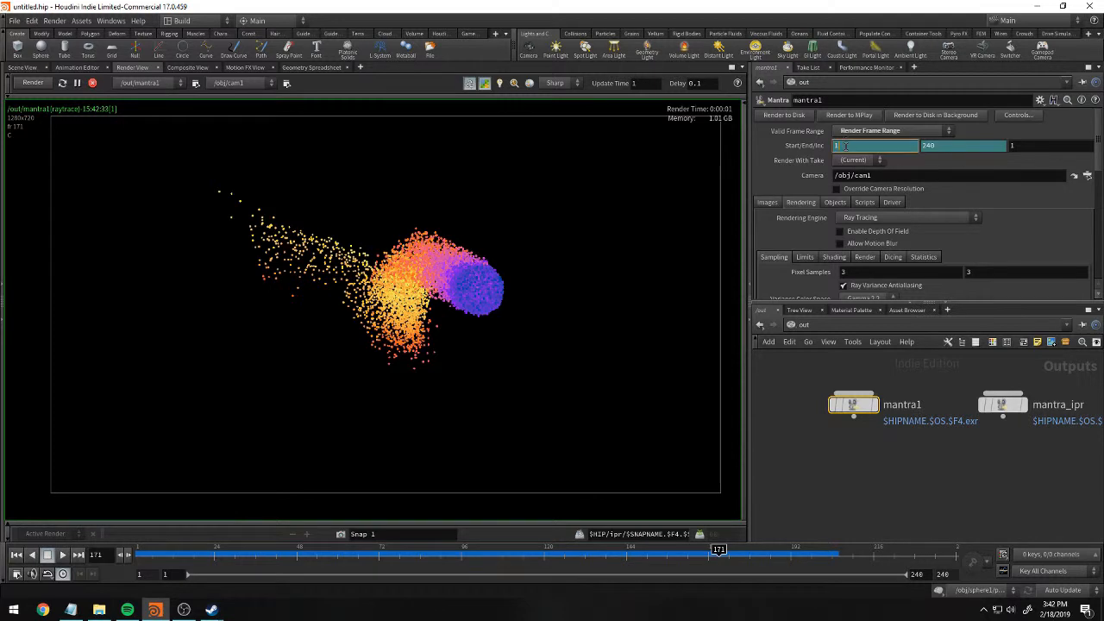
Examine the expressions behind mantra1's start and end frames, and return to the evaluated values.
click(873, 145)
ctrl+middle_click(812, 148)
click(898, 148)
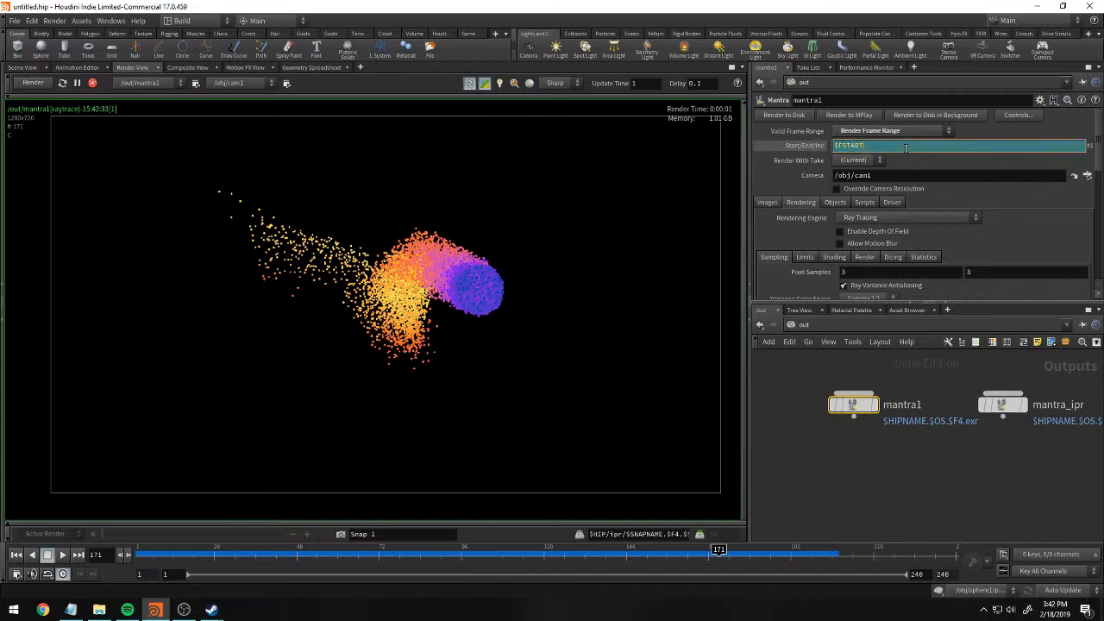
click(760, 161)
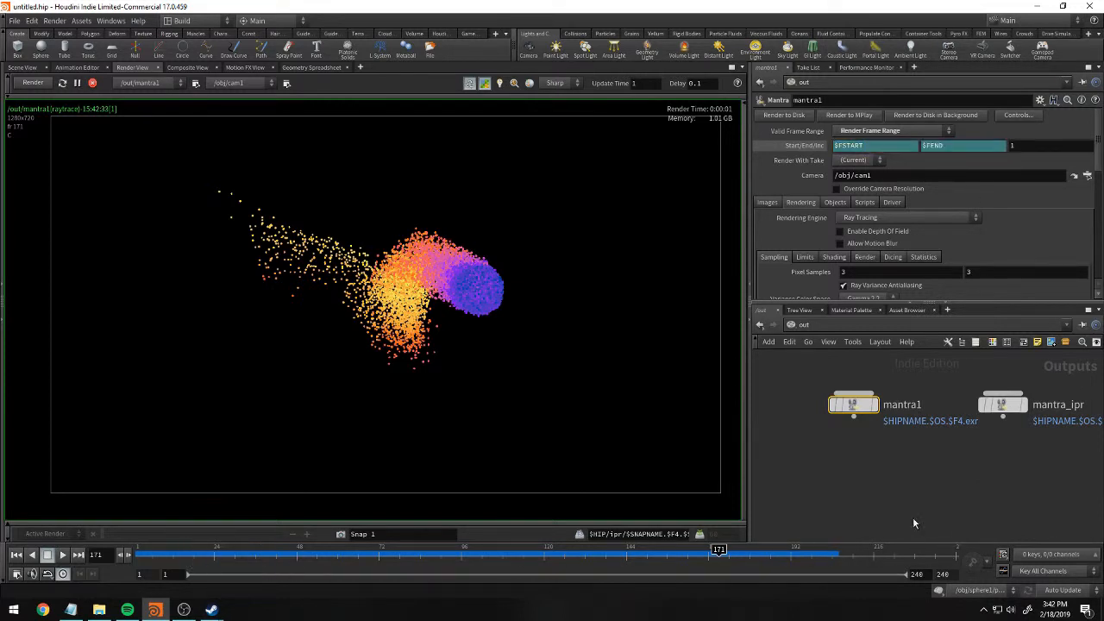
click(815, 147)
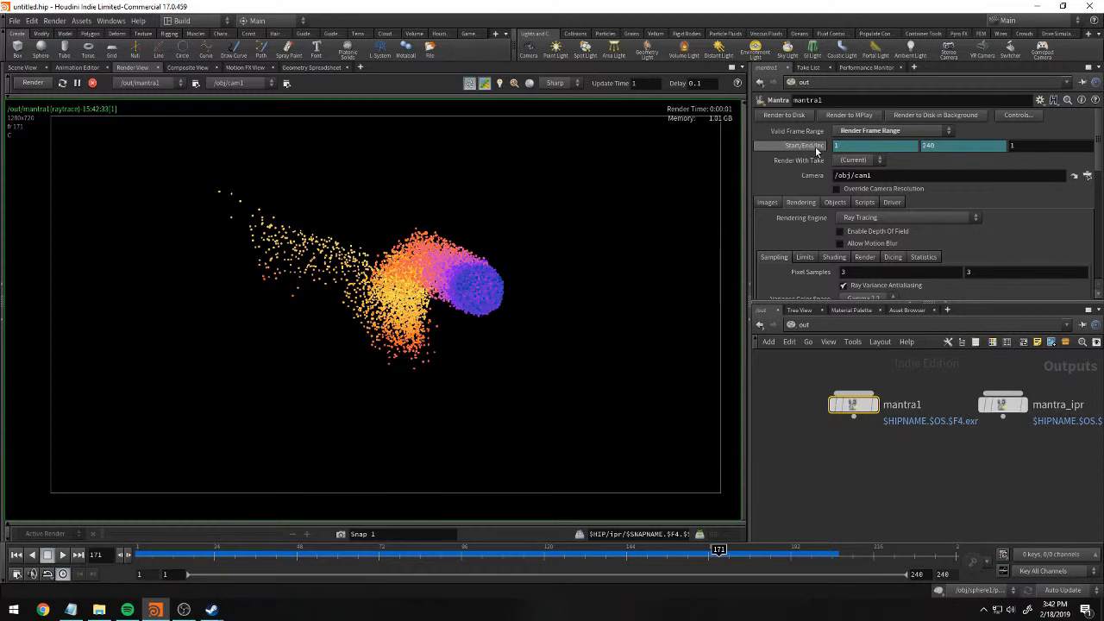
Delete the channel on mantra1's end frame and set the end frame to 25.
right_click(980, 147)
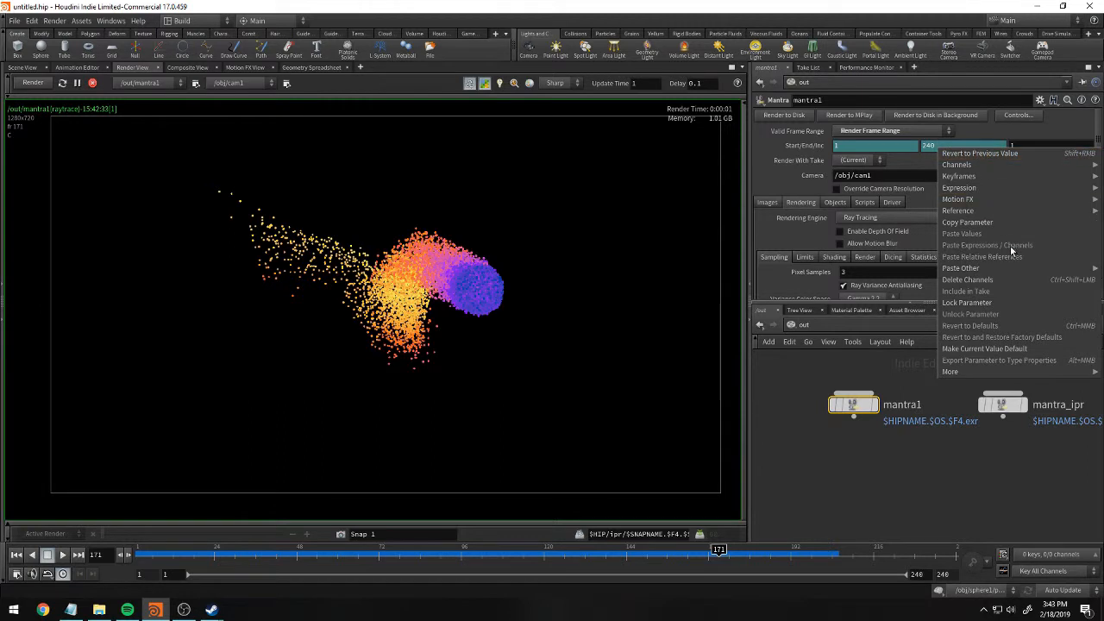
click(1010, 277)
click(936, 145)
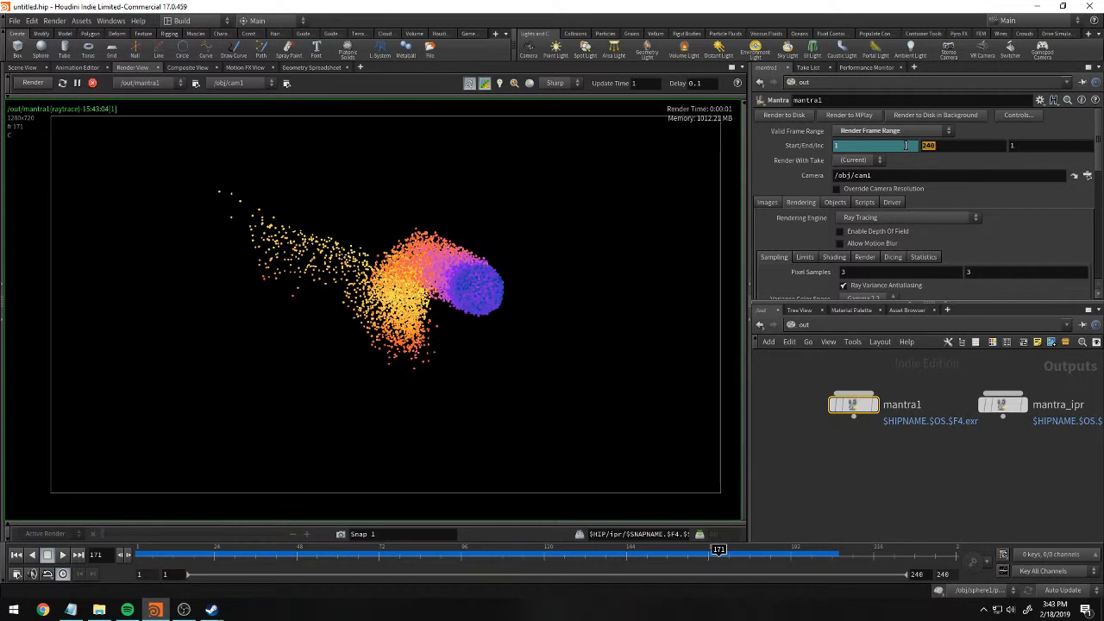
text(25)
key(Return)
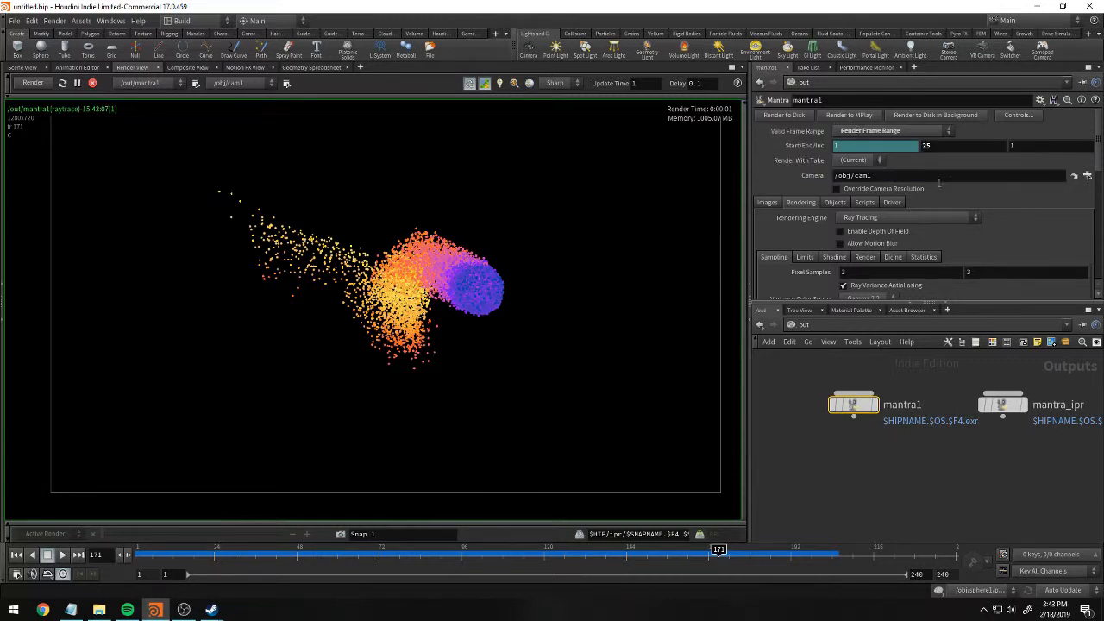
Render mantra1's frame range to MPlay and preview the playback of the frames rendered so far.
click(843, 117)
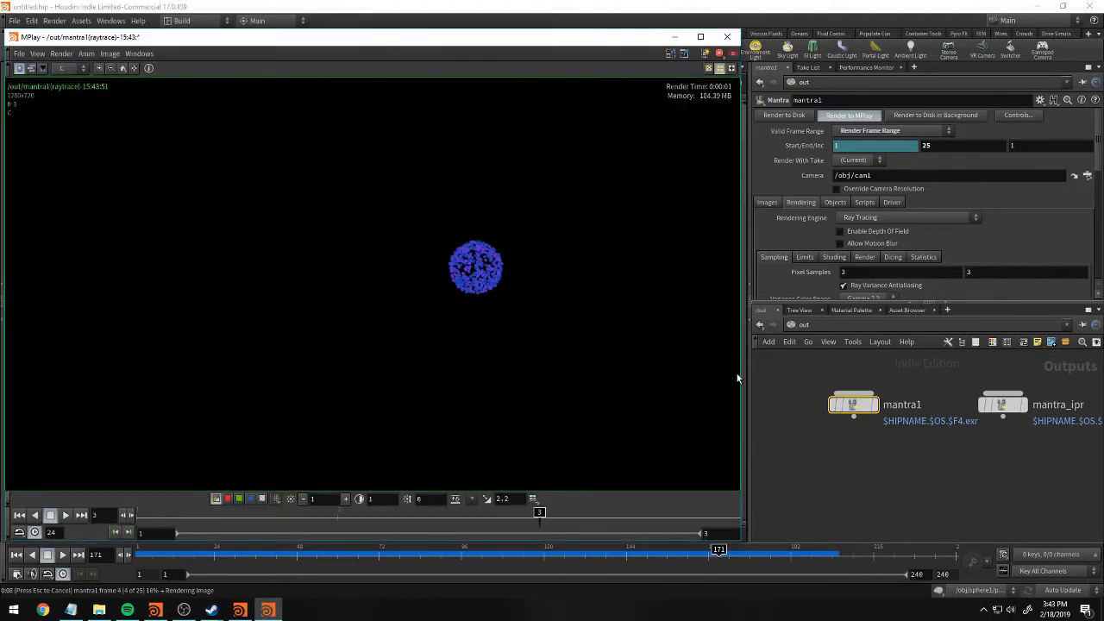
click(65, 515)
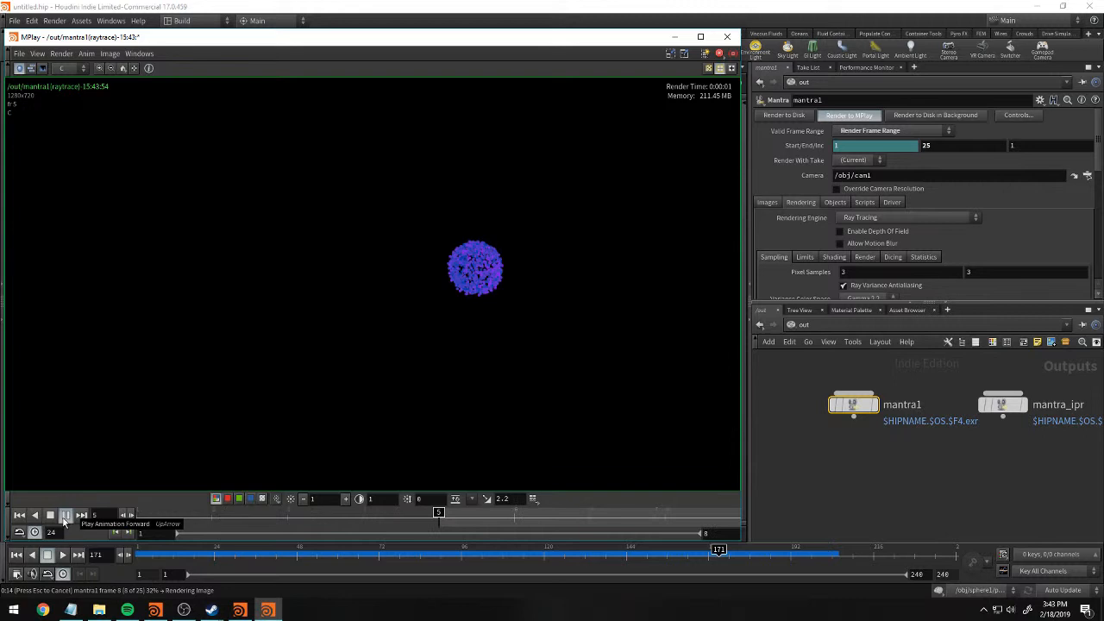
click(66, 515)
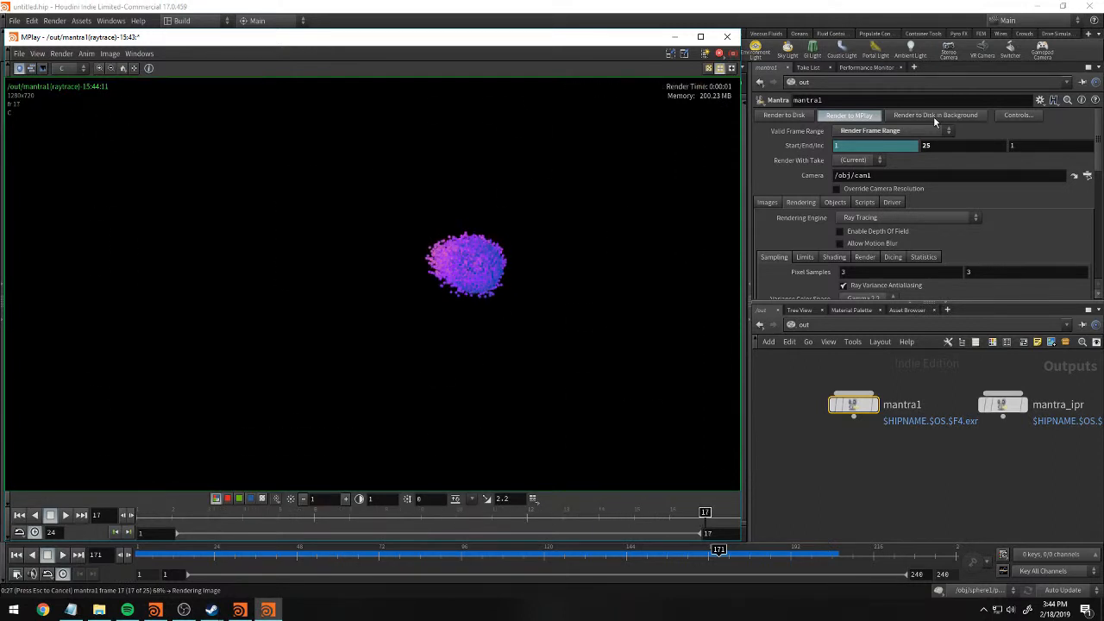
Check the render view, return to MPlay, and play and stop the rendered sequence.
click(675, 36)
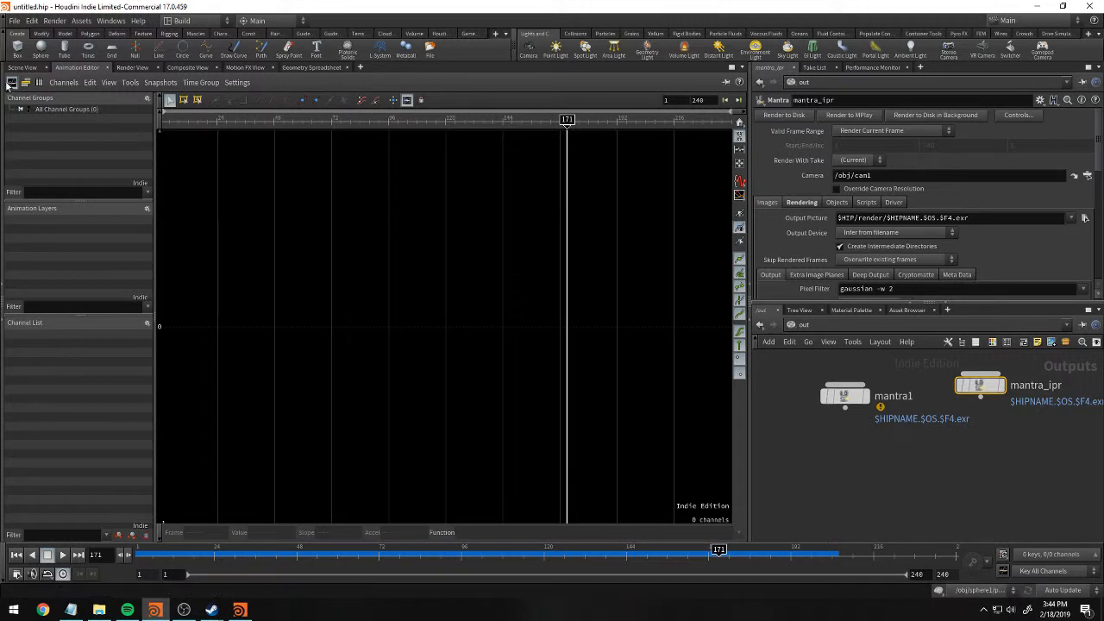
click(133, 68)
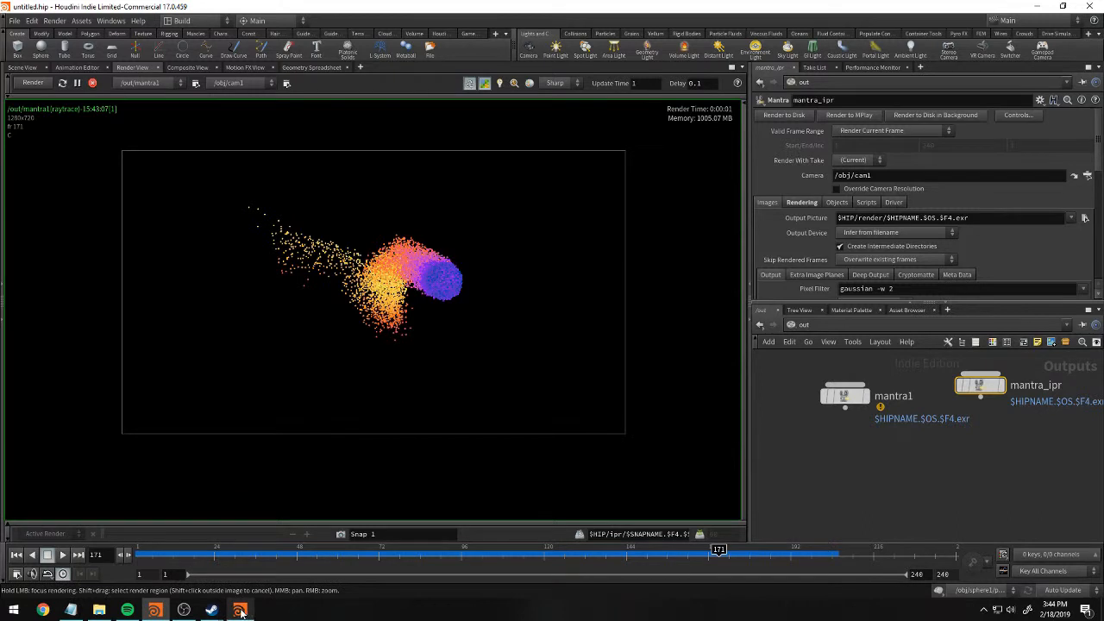
click(65, 515)
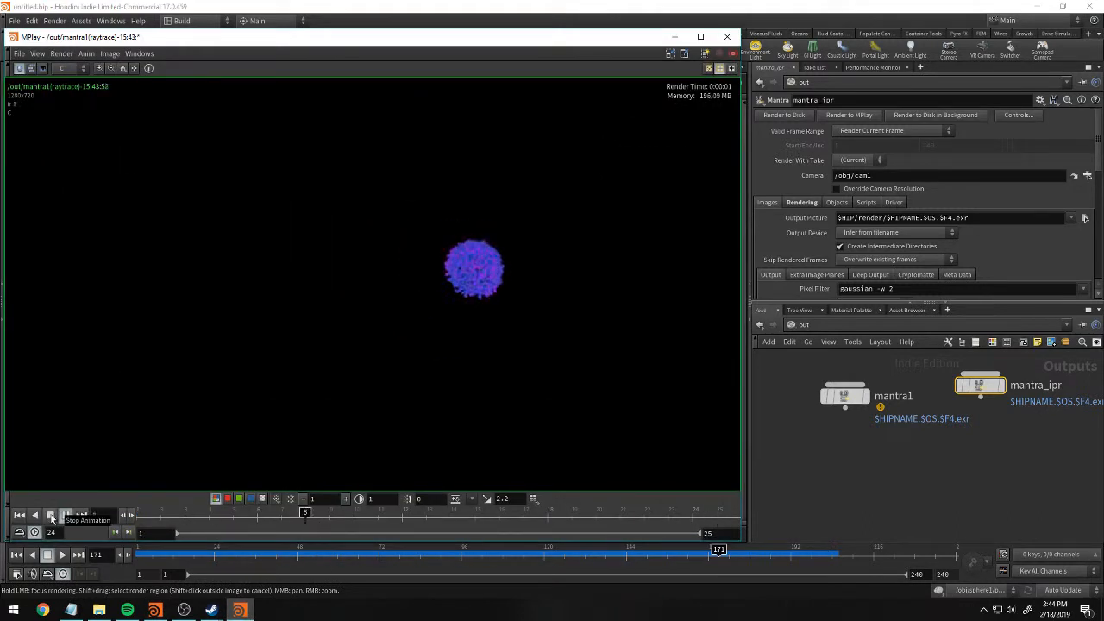
click(50, 516)
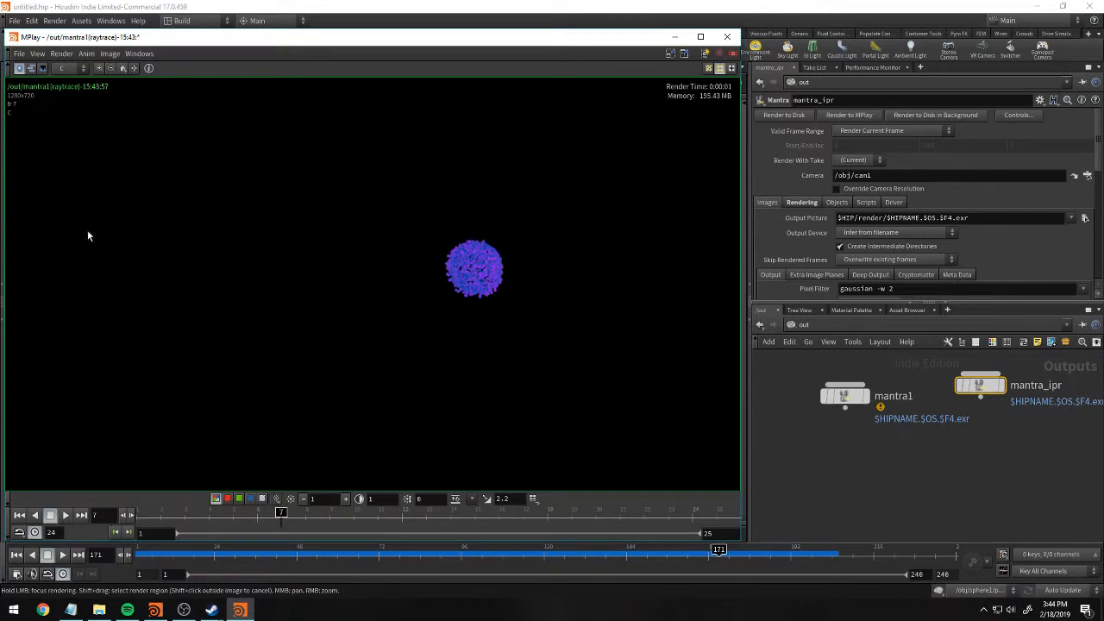
Look through MPlay's sequence saving and movie export options, leaving them without exporting.
click(19, 53)
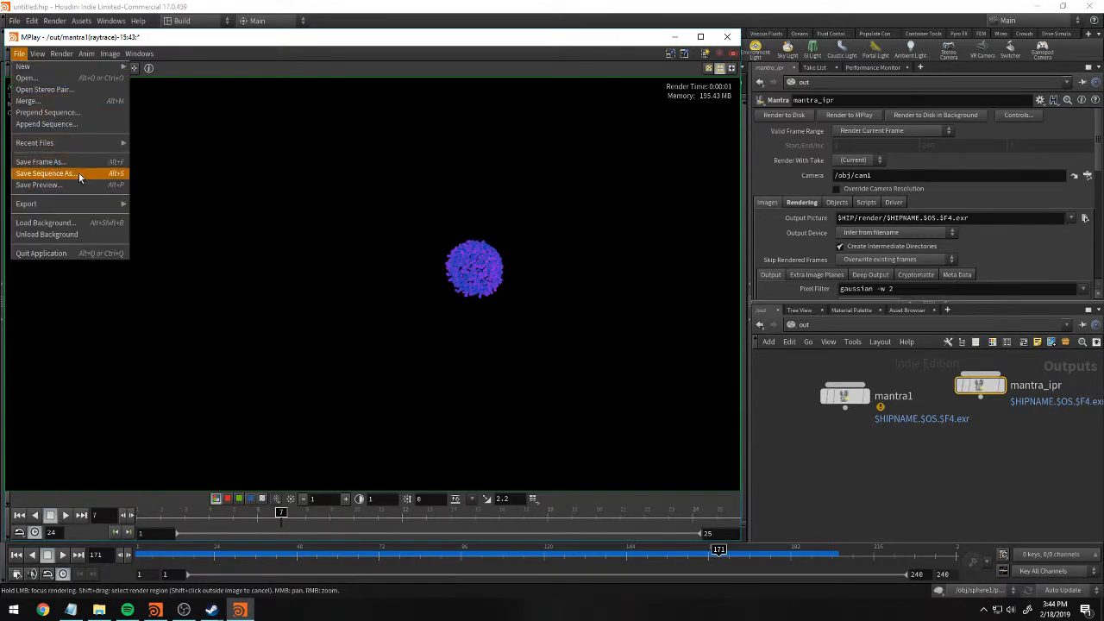
mouse_move(76, 203)
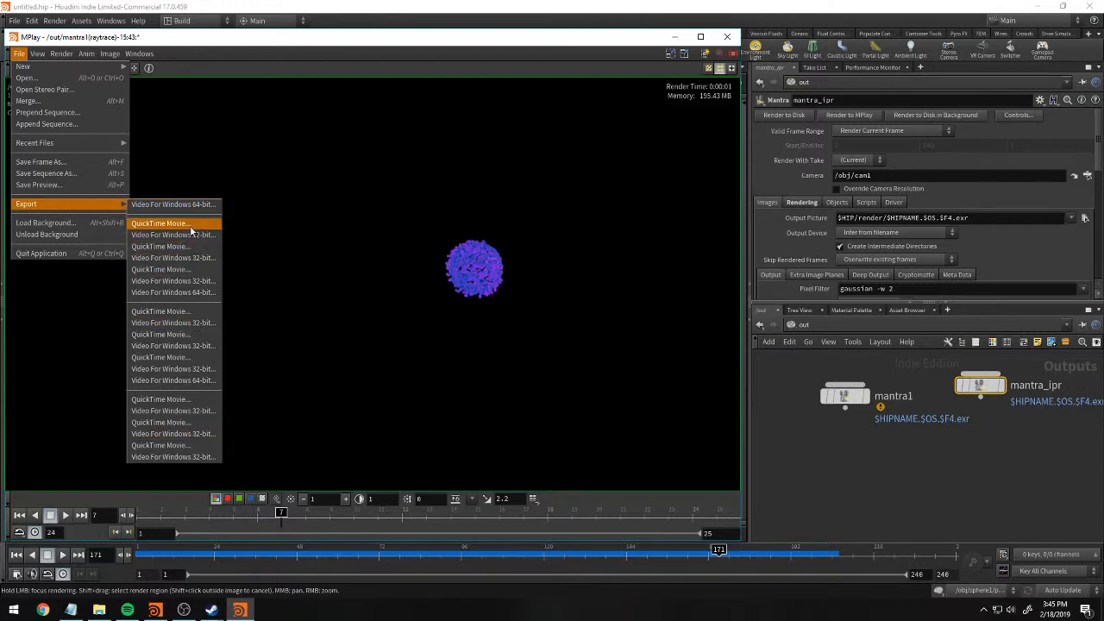
click(406, 197)
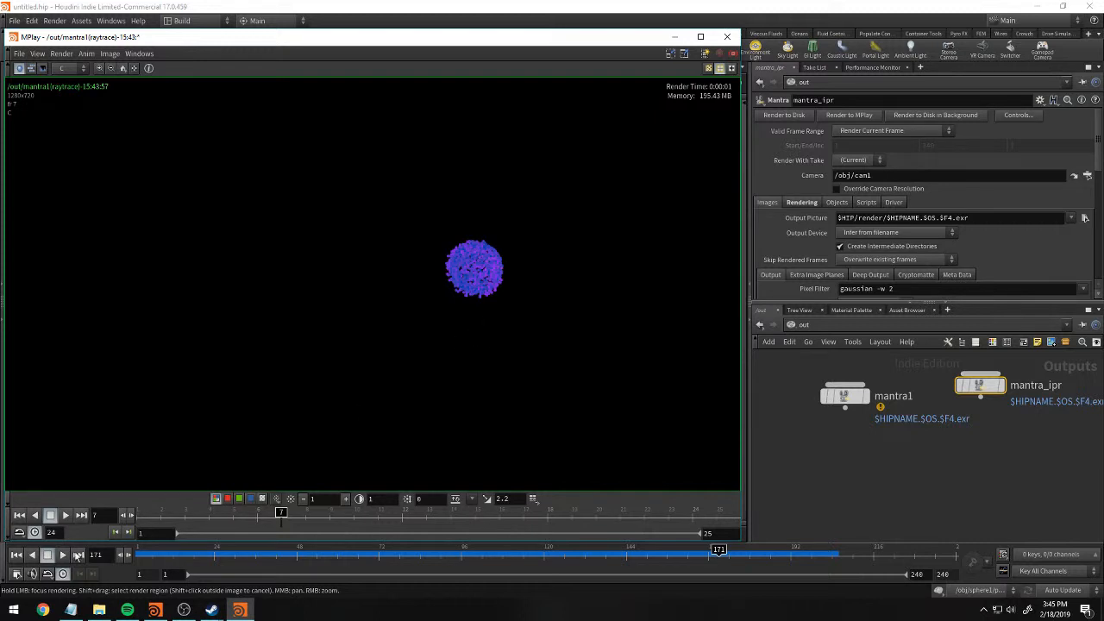
Play the rendered sequence in MPlay again and scrub to frame 25.
click(66, 515)
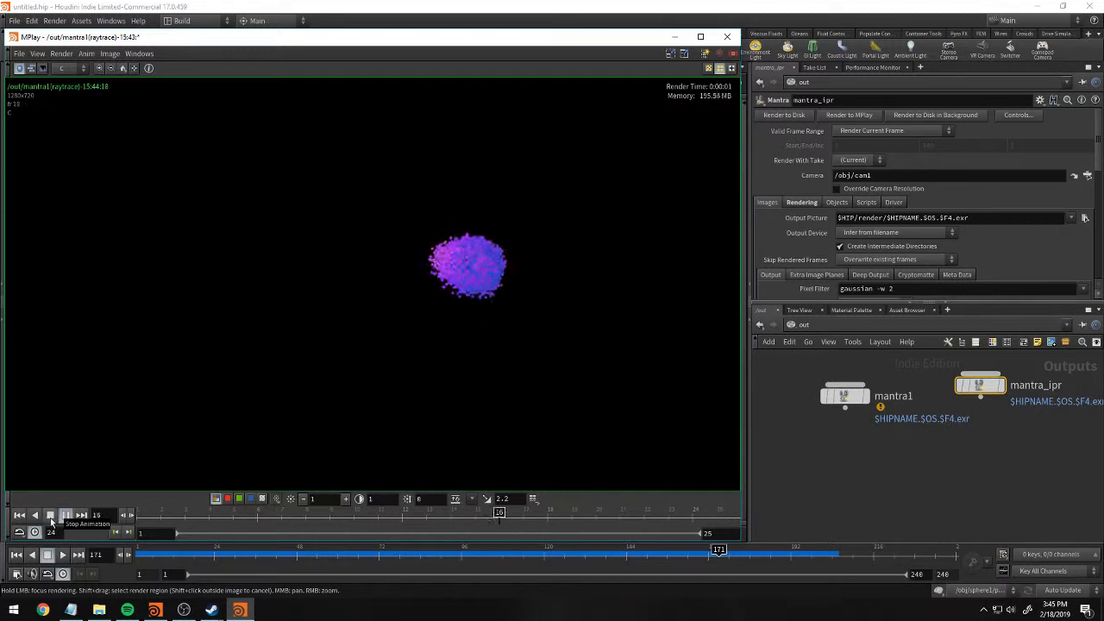
click(50, 517)
mouse_move(290, 515)
mouse_down()
mouse_move(716, 515)
mouse_move(205, 515)
mouse_move(874, 533)
mouse_up()
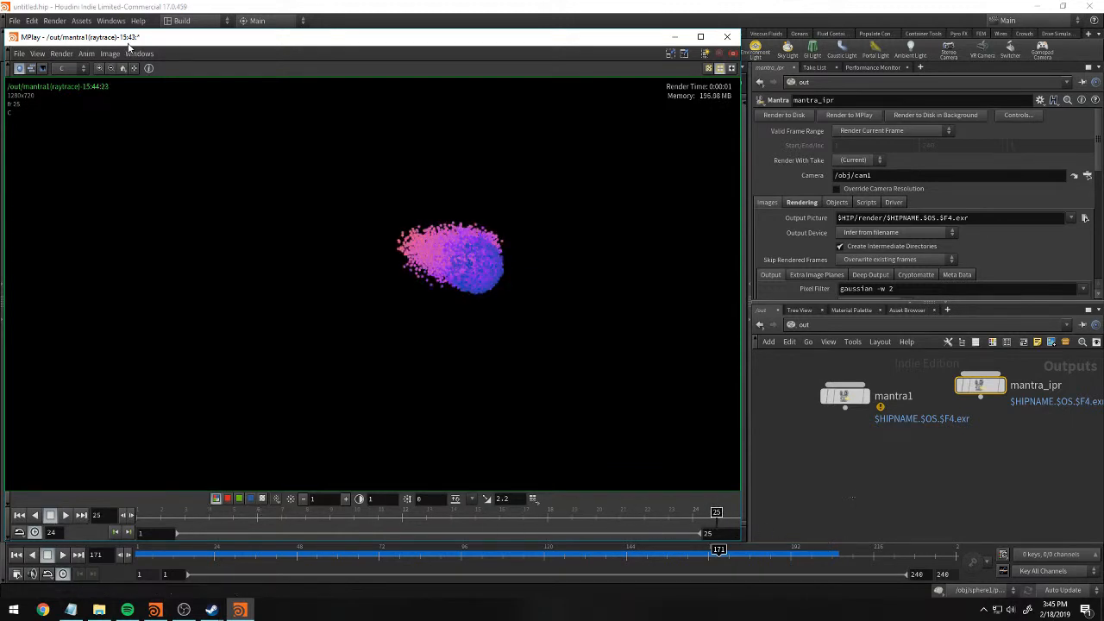
Open the QuickTime Movie export settings for the rendered sequence, review them beside MPlay, and leave without saving.
click(19, 54)
mouse_move(52, 204)
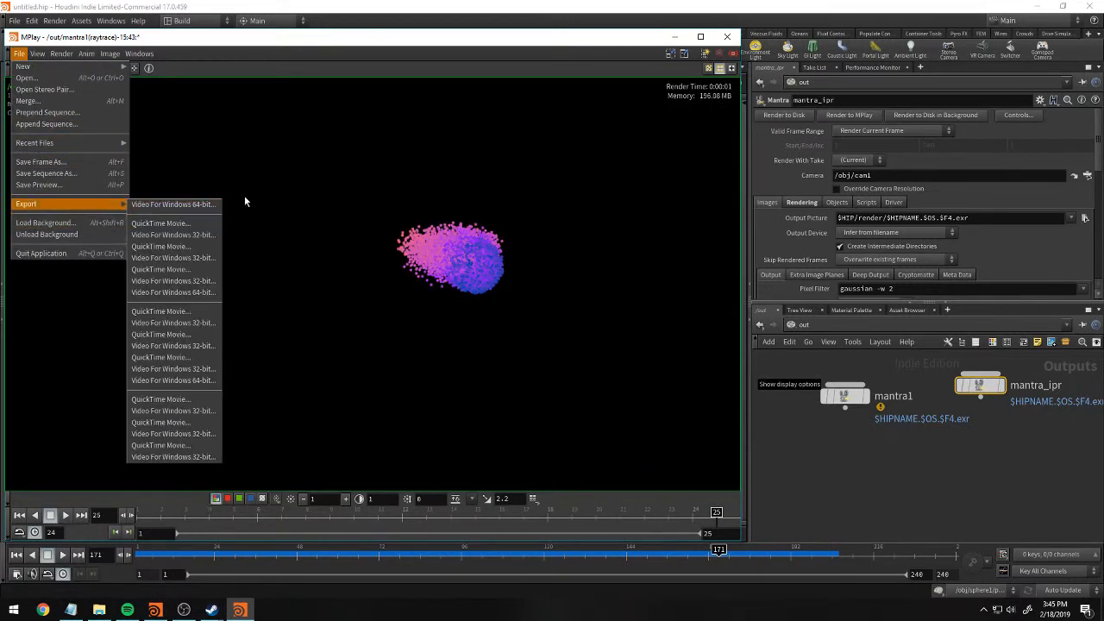
click(201, 224)
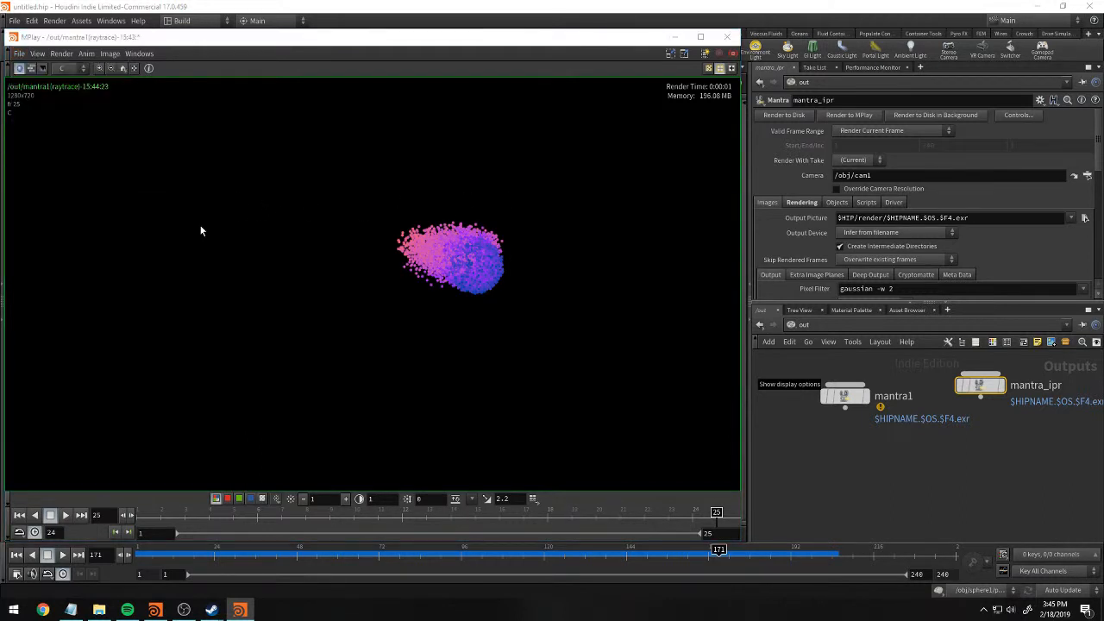
drag(153, 39, 543, 21)
drag(204, 60, 161, 57)
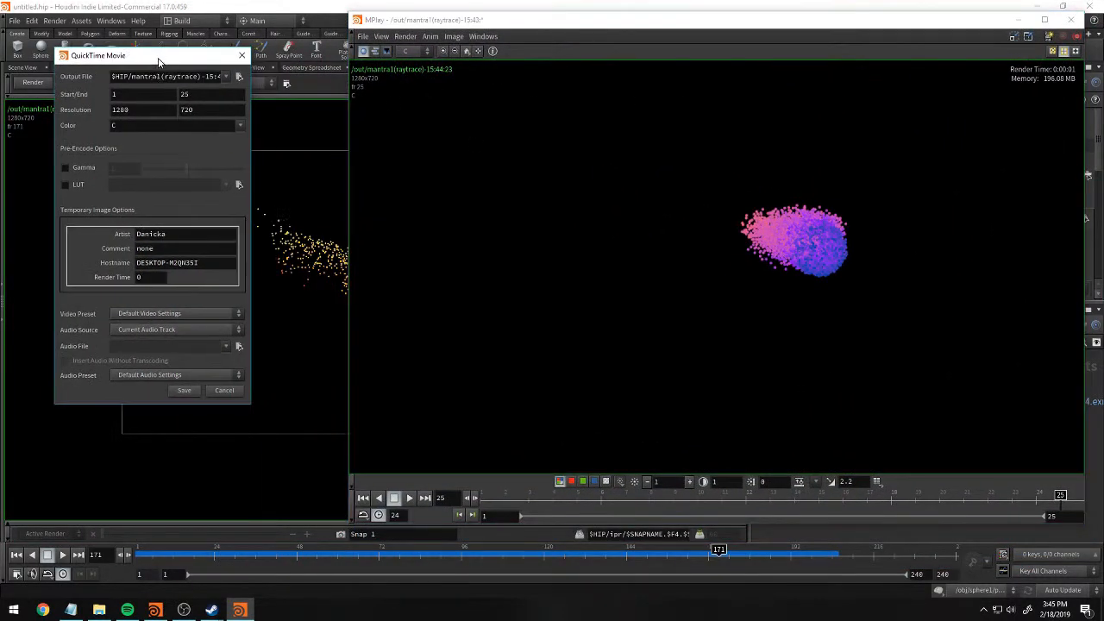
drag(444, 21, 349, 37)
drag(526, 41, 239, 34)
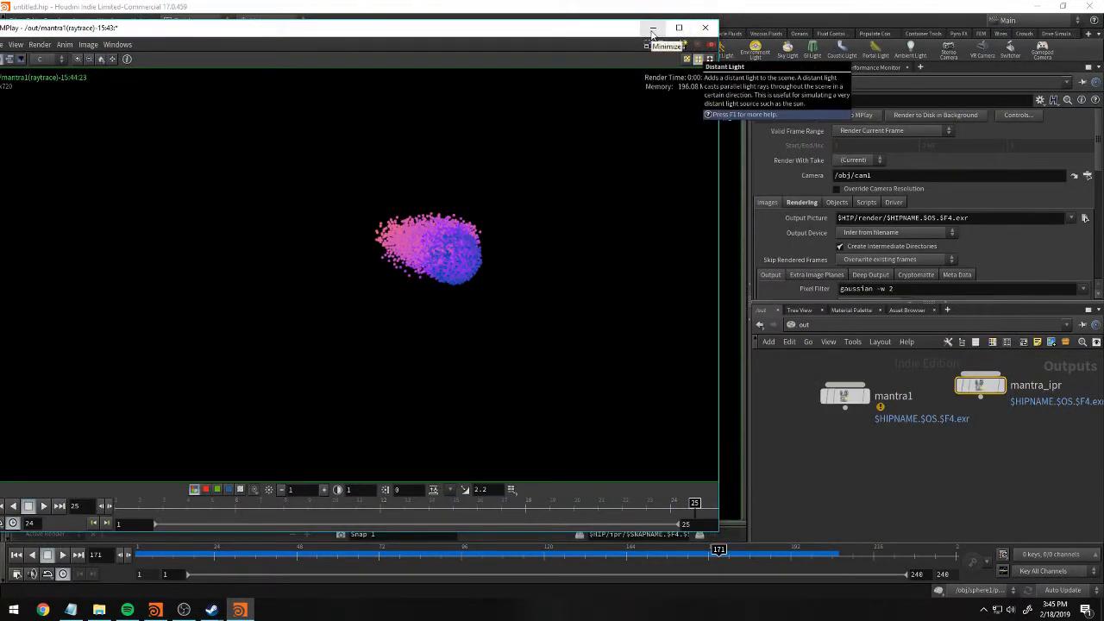
Look over the mantra_ipr output settings and close the MPlay window.
scroll(1007, 204, down, 2)
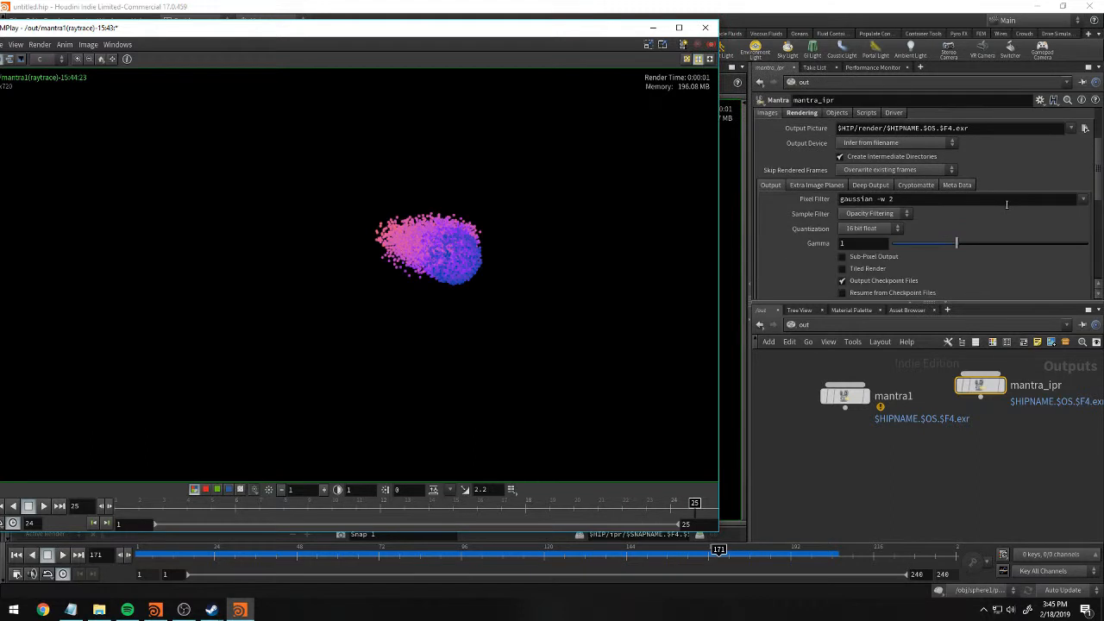
scroll(1006, 203, up, 1)
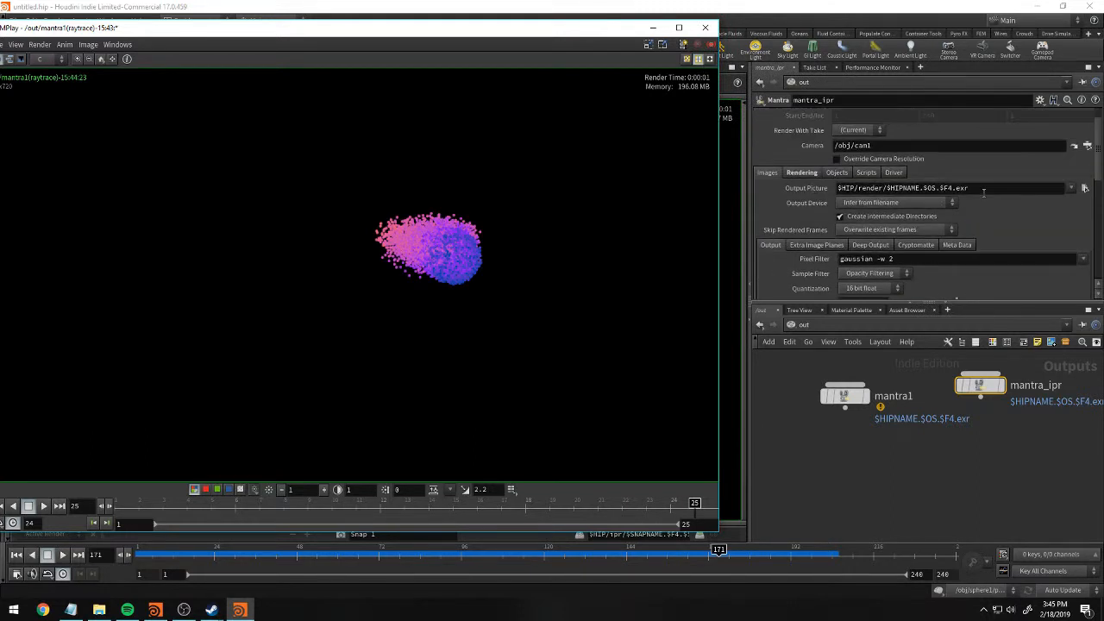
click(705, 27)
scroll(929, 288, up, 1)
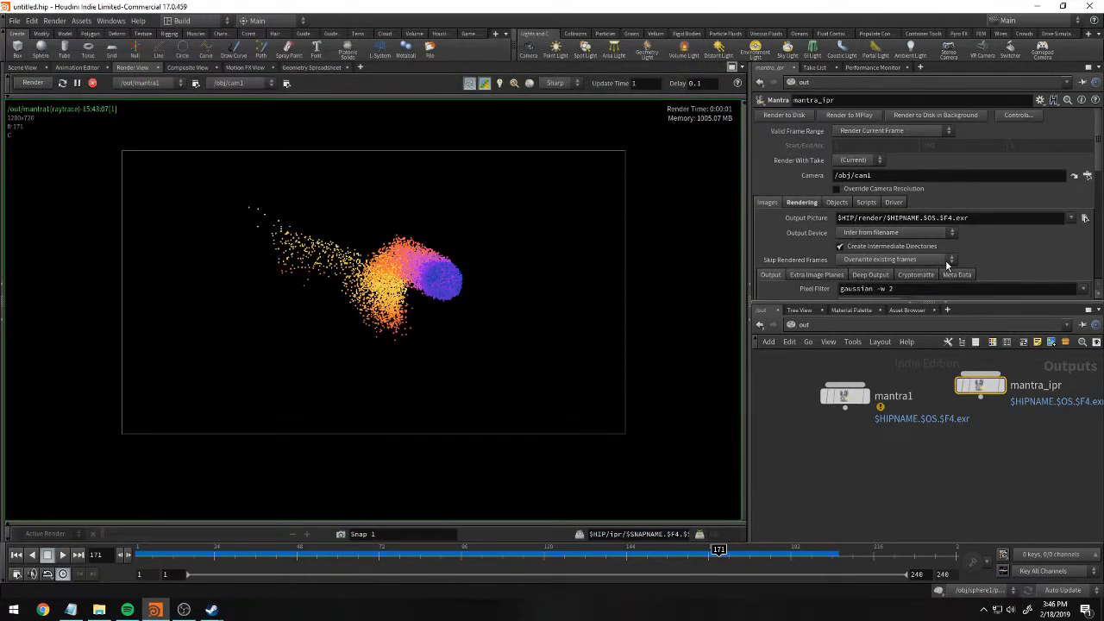